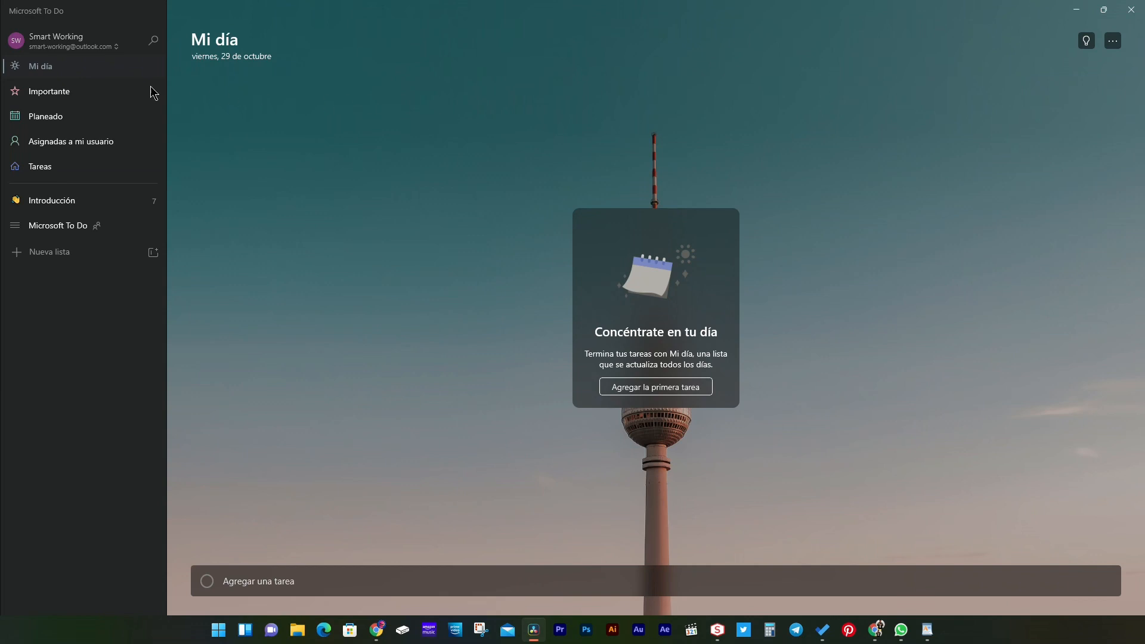
Step: Look through the Mi día, Importante, Planeado and Tareas lists and return to Mi día
click(84, 70)
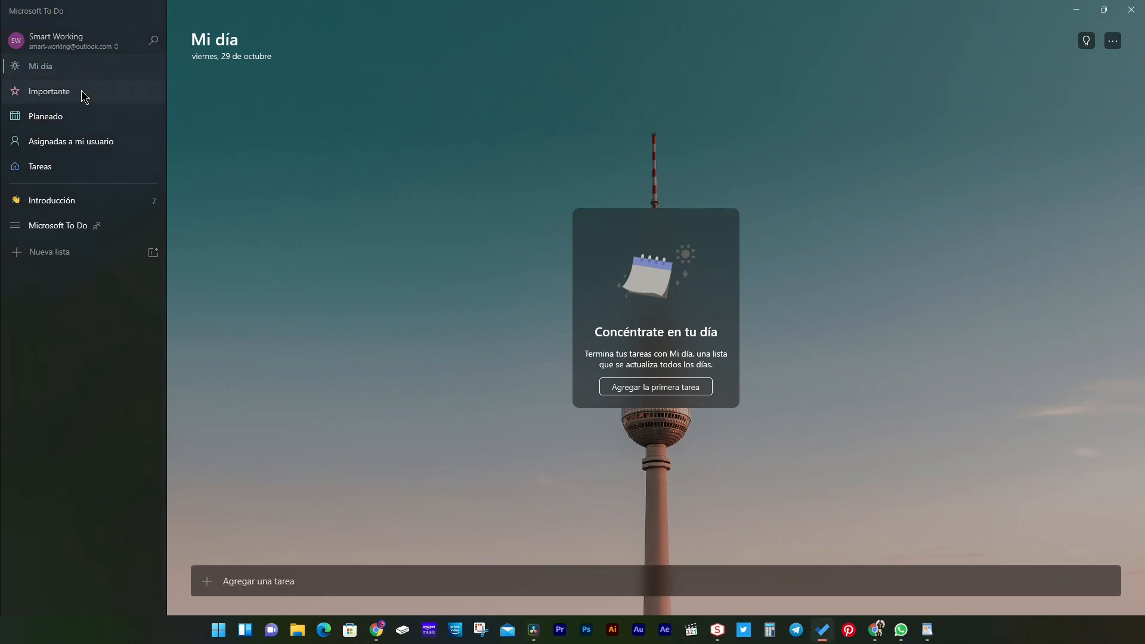
click(84, 93)
click(82, 118)
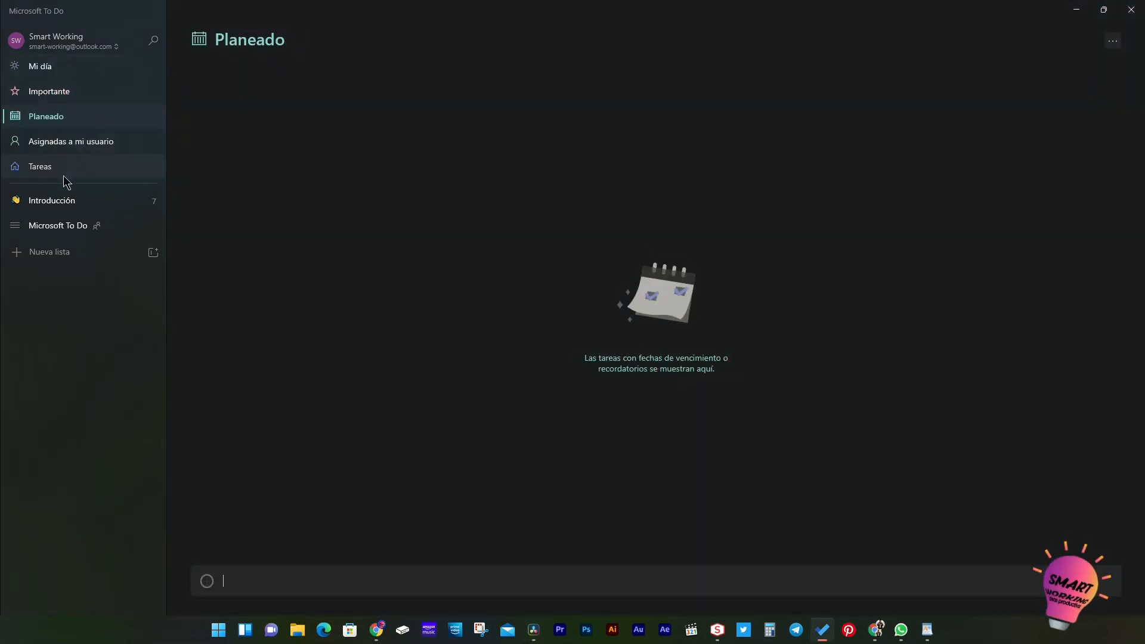
click(63, 175)
click(65, 74)
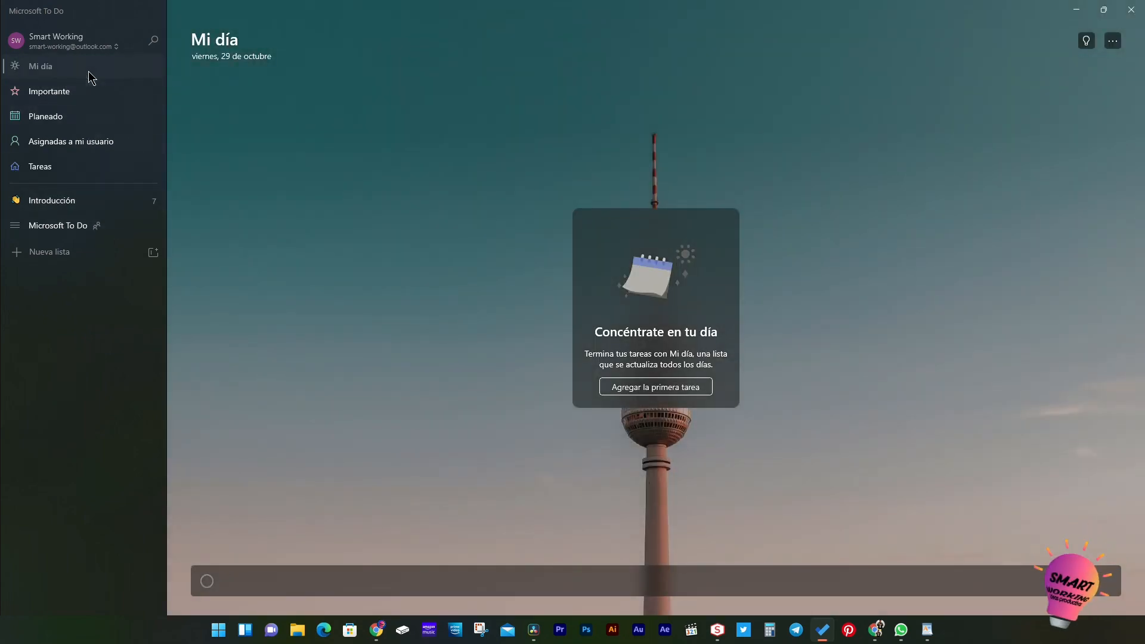
click(84, 85)
click(85, 66)
Step: Try the solid teal theme on Mi día, apply the green fern photo theme instead, and open the task suggestions
click(1113, 41)
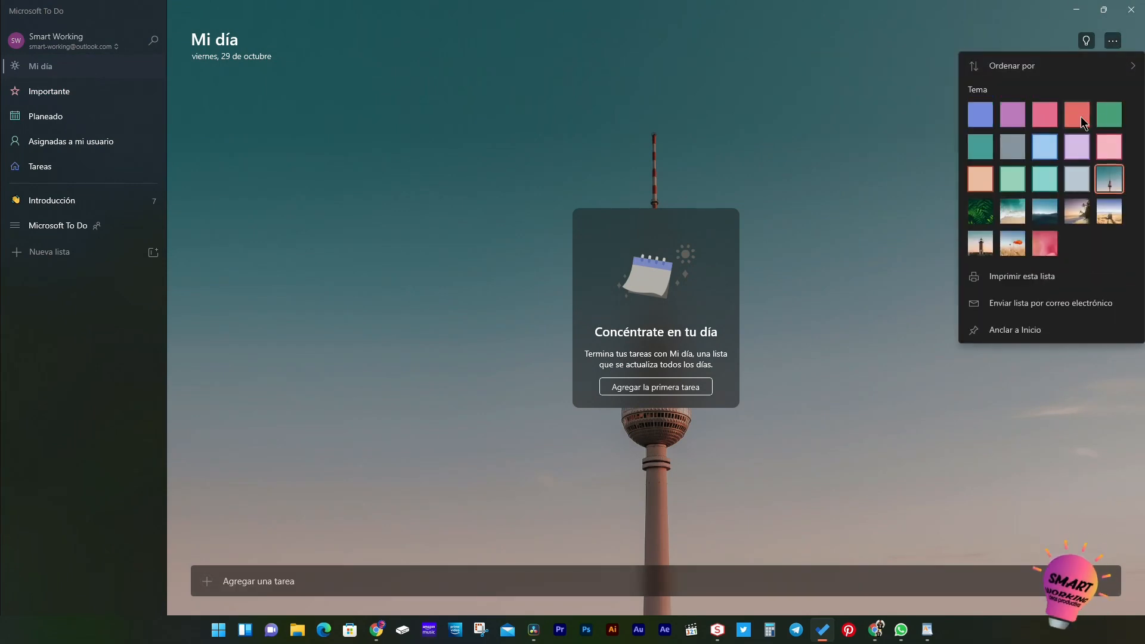
click(985, 150)
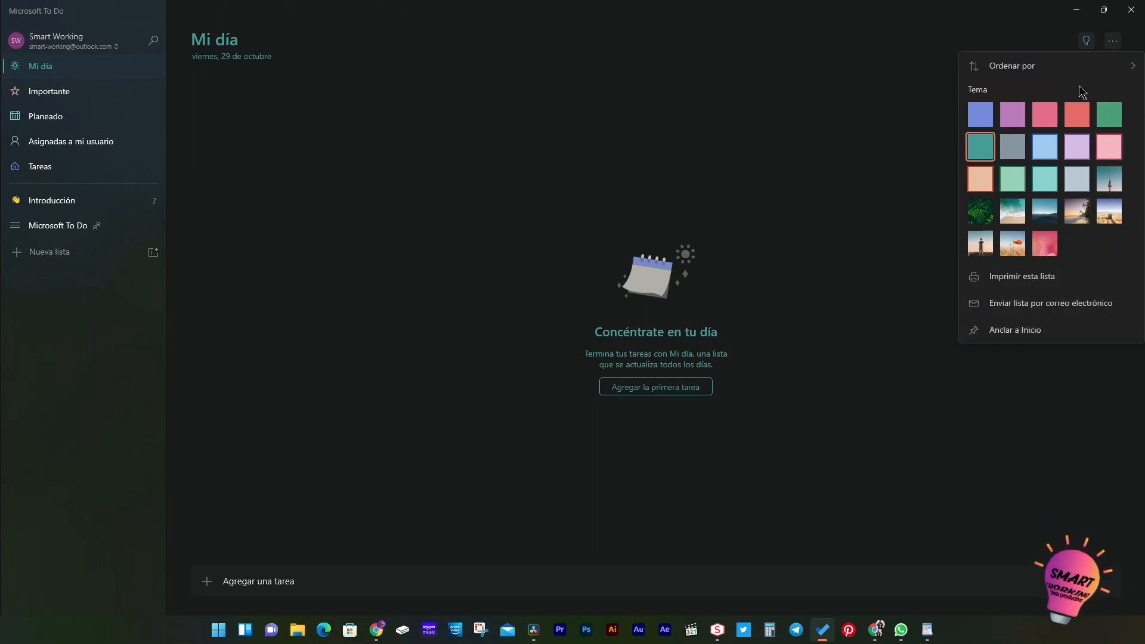
click(983, 216)
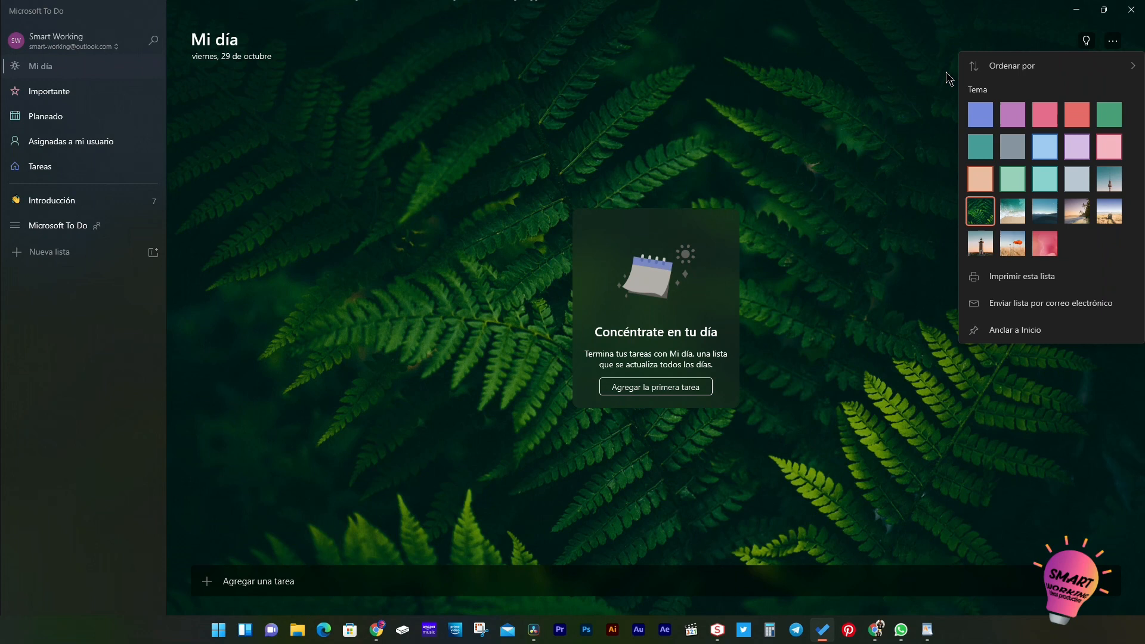
click(946, 72)
click(1086, 41)
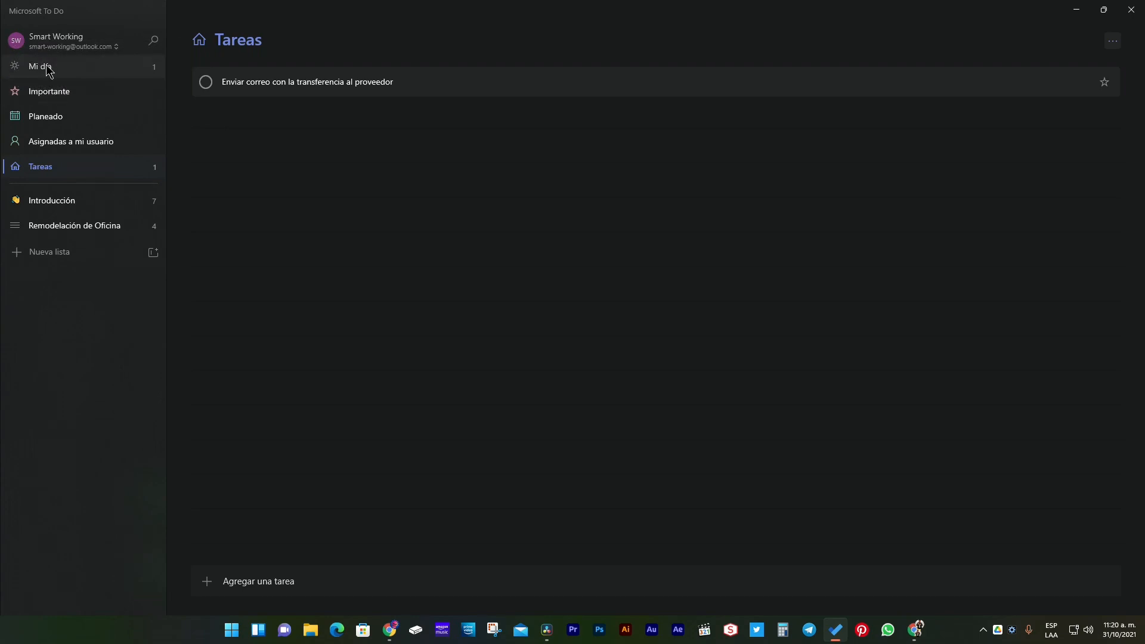
Step: Add the task Cotizar el Mobiliario de Oficina from the Remodelación de Oficina list to Mi día
click(50, 71)
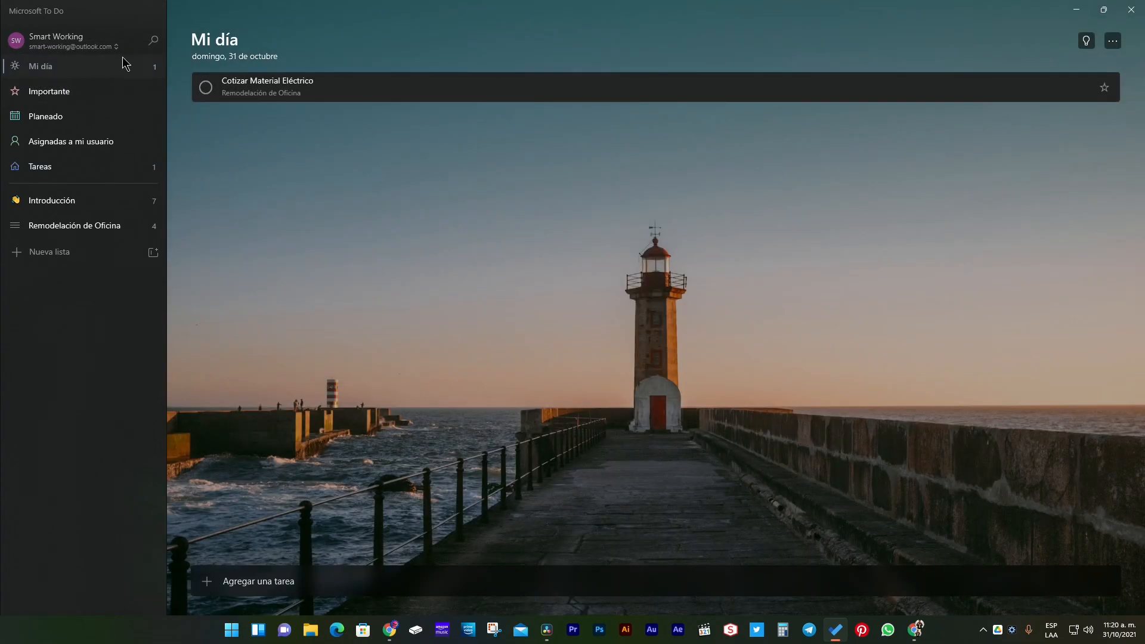
click(89, 230)
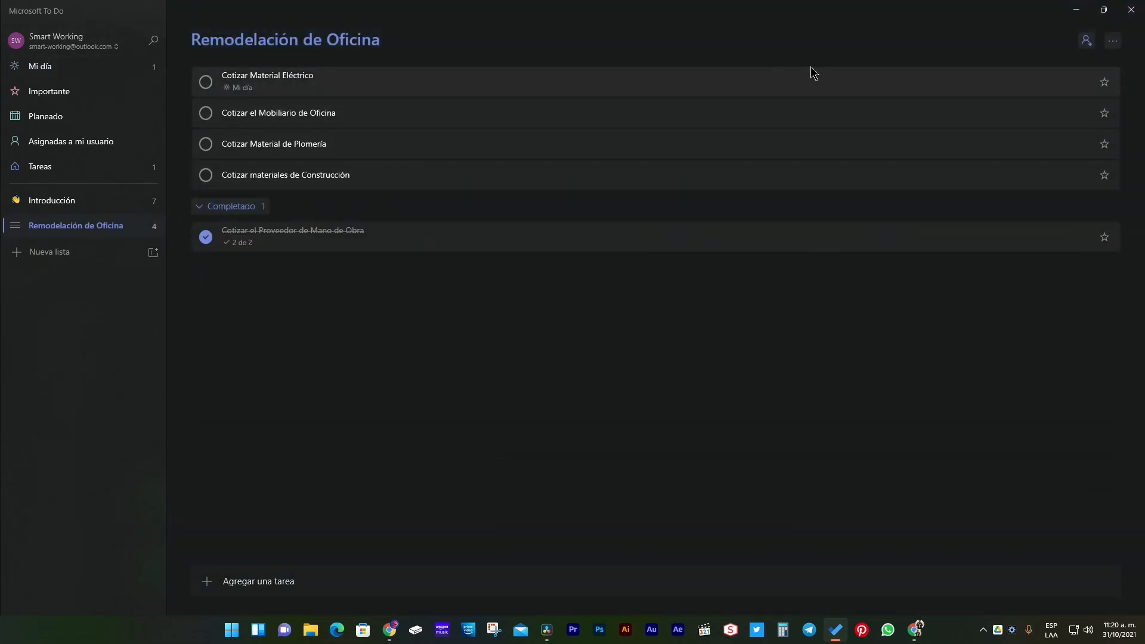
click(627, 122)
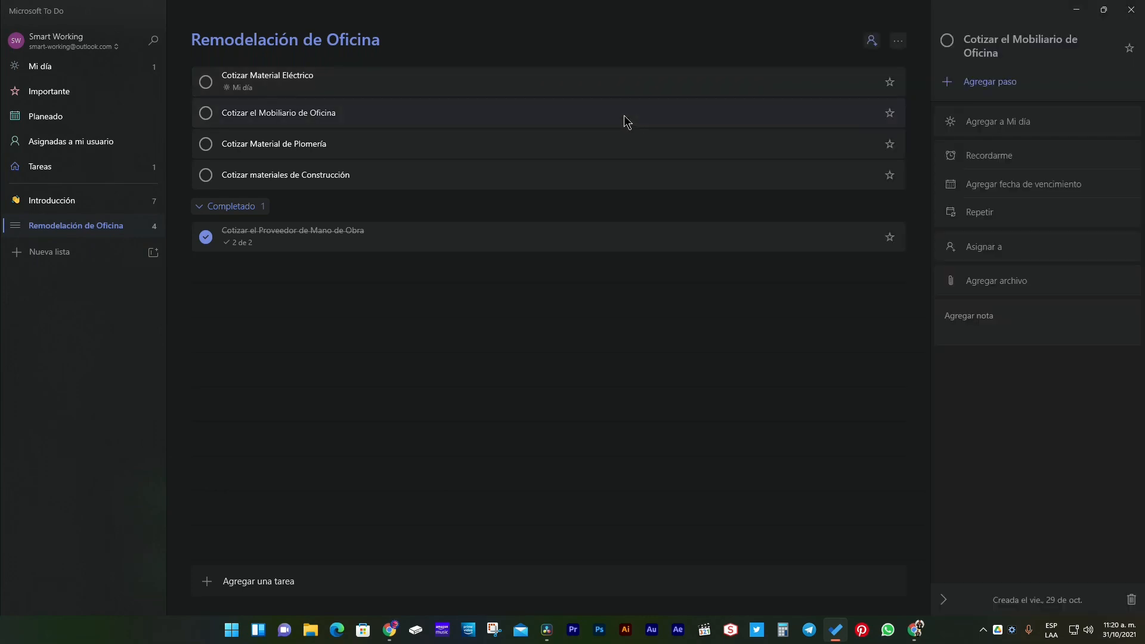
click(994, 124)
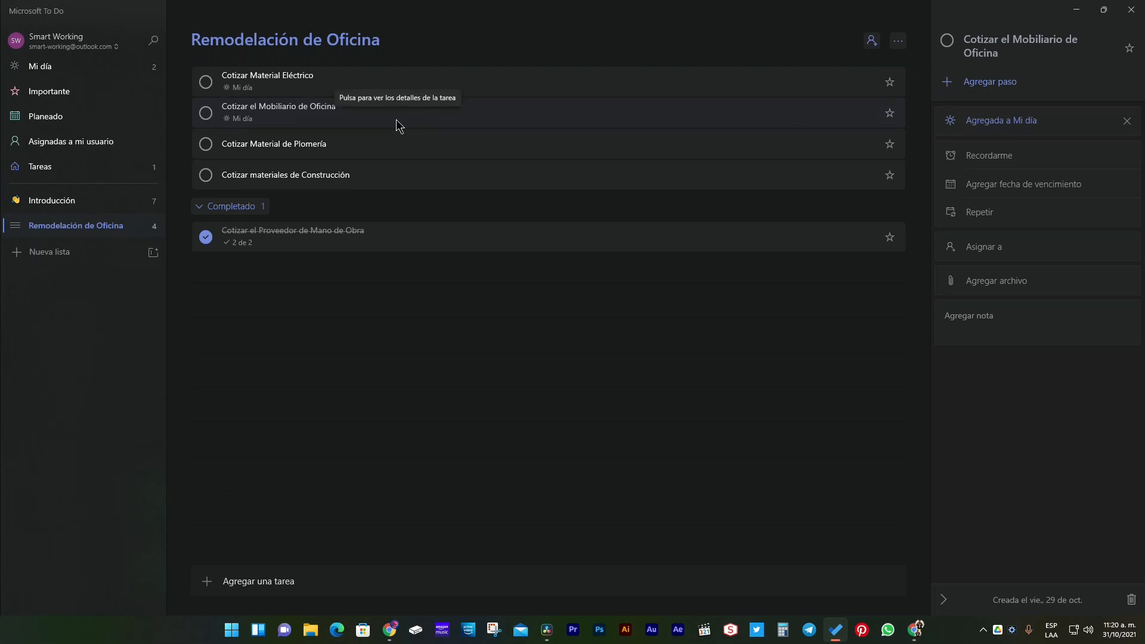
Step: Mark Cotizar el Mobiliario de Oficina as important in Mi día and show the Importante list
click(75, 70)
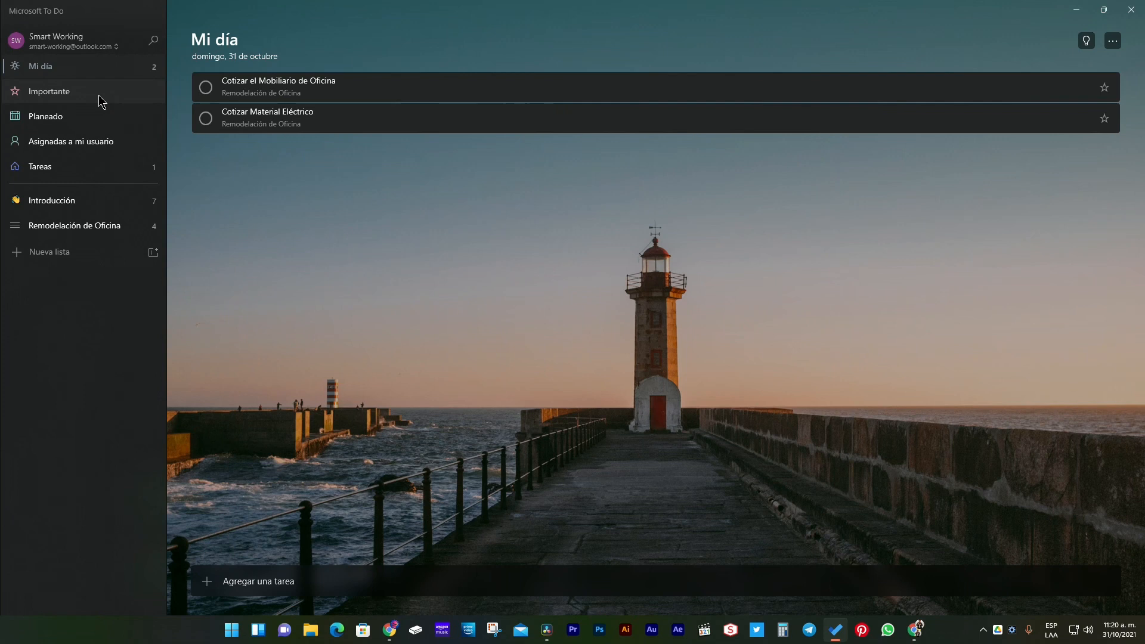
click(1104, 88)
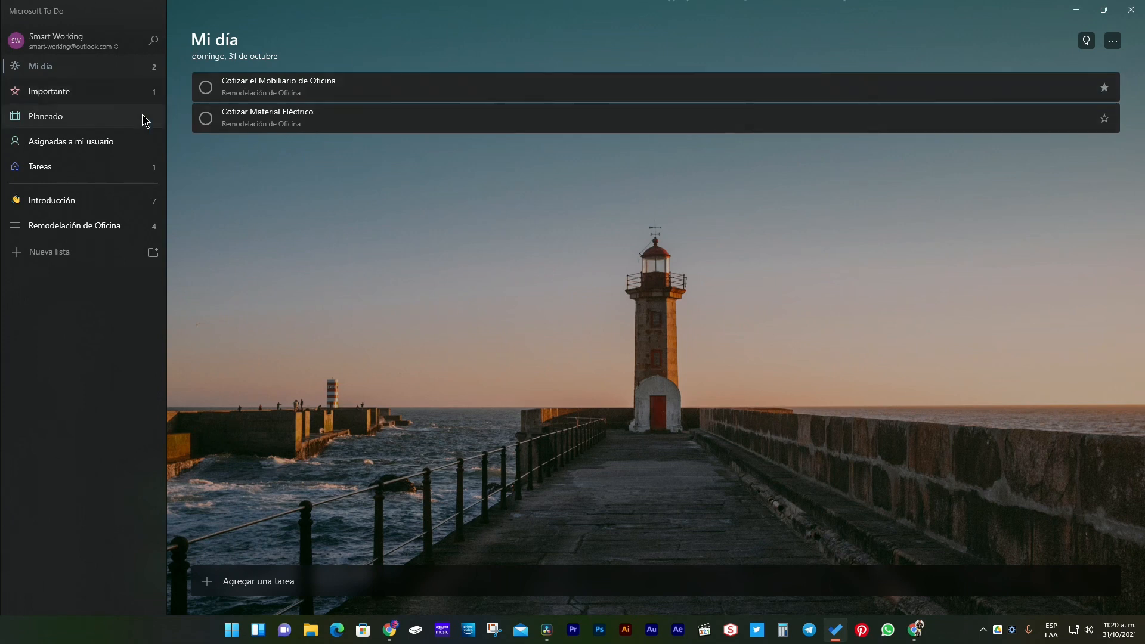
click(76, 96)
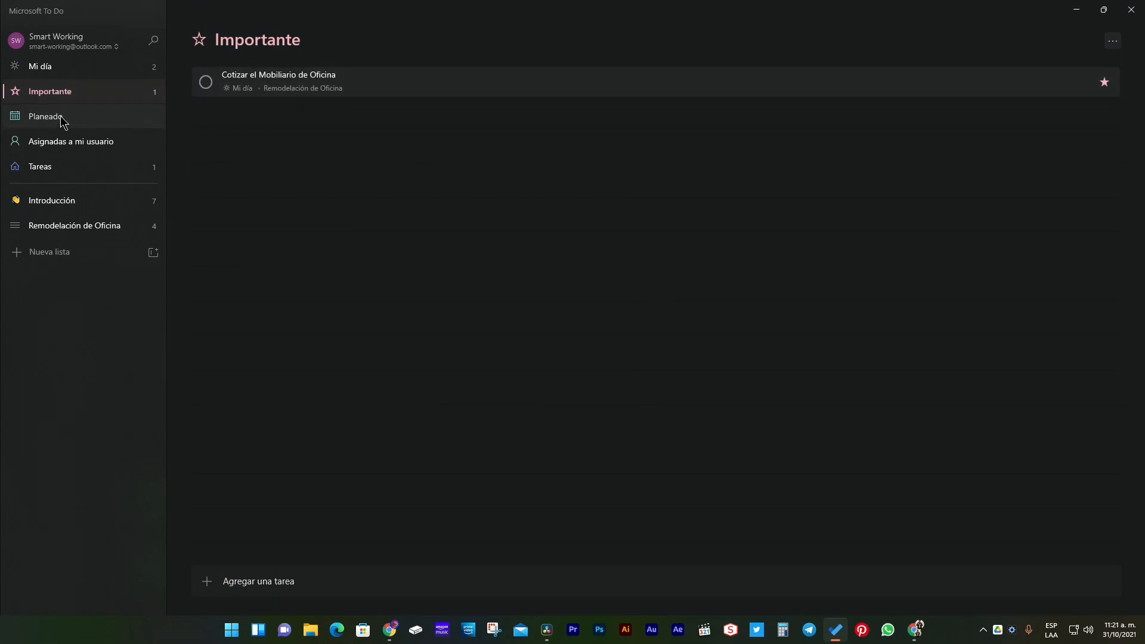
Step: Set the due date of Cotizar el Mobiliario de Oficina to today and check the Planeado list
click(98, 122)
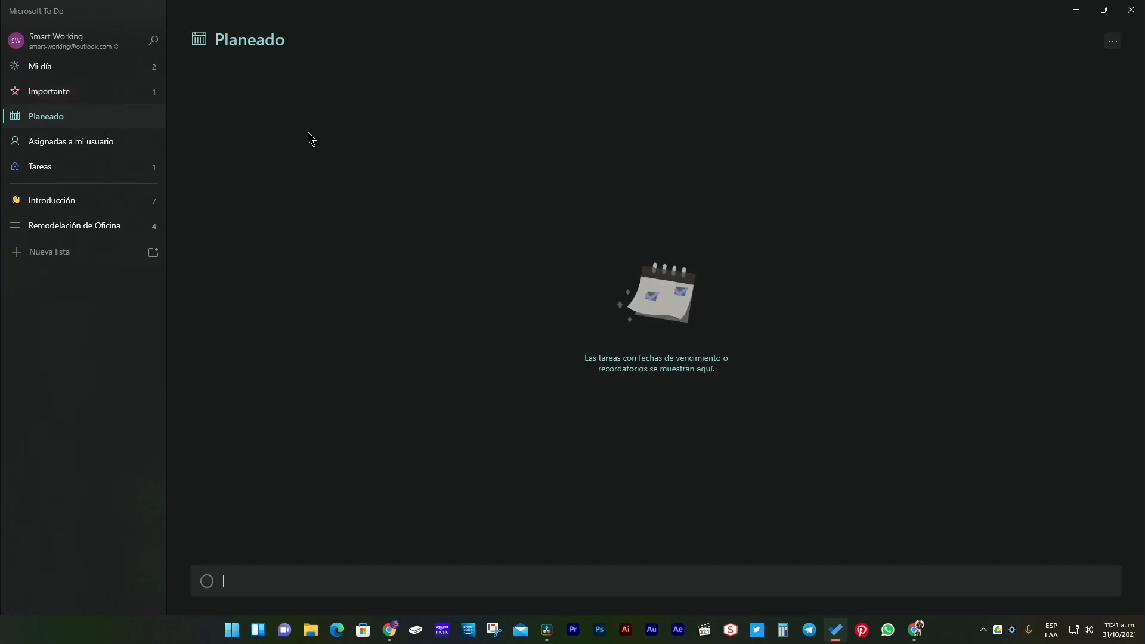
click(102, 91)
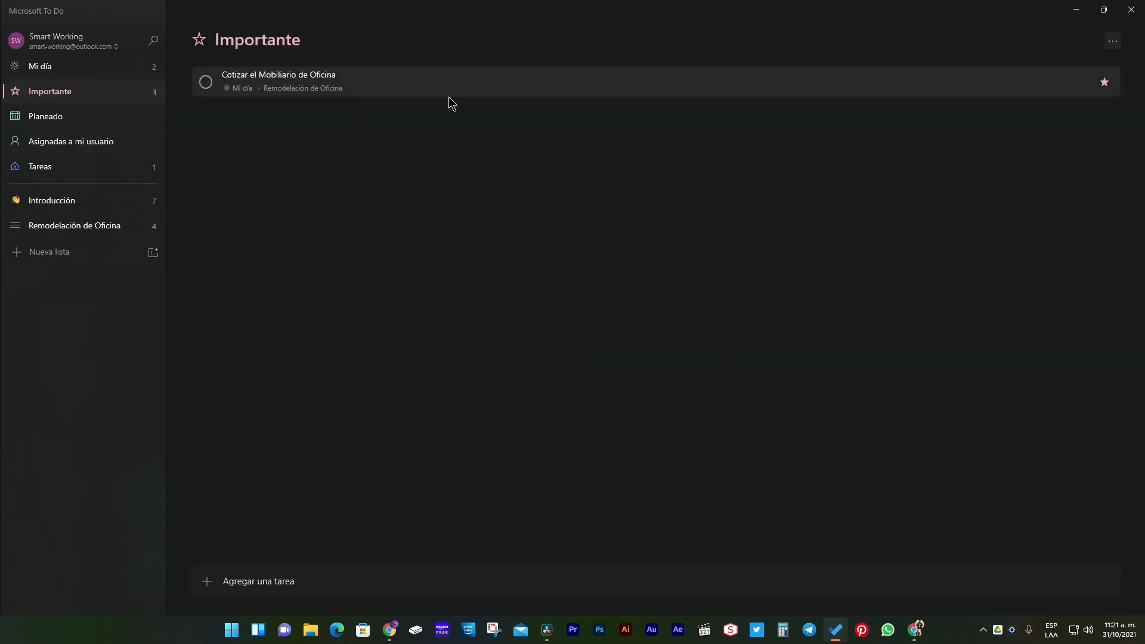
click(466, 86)
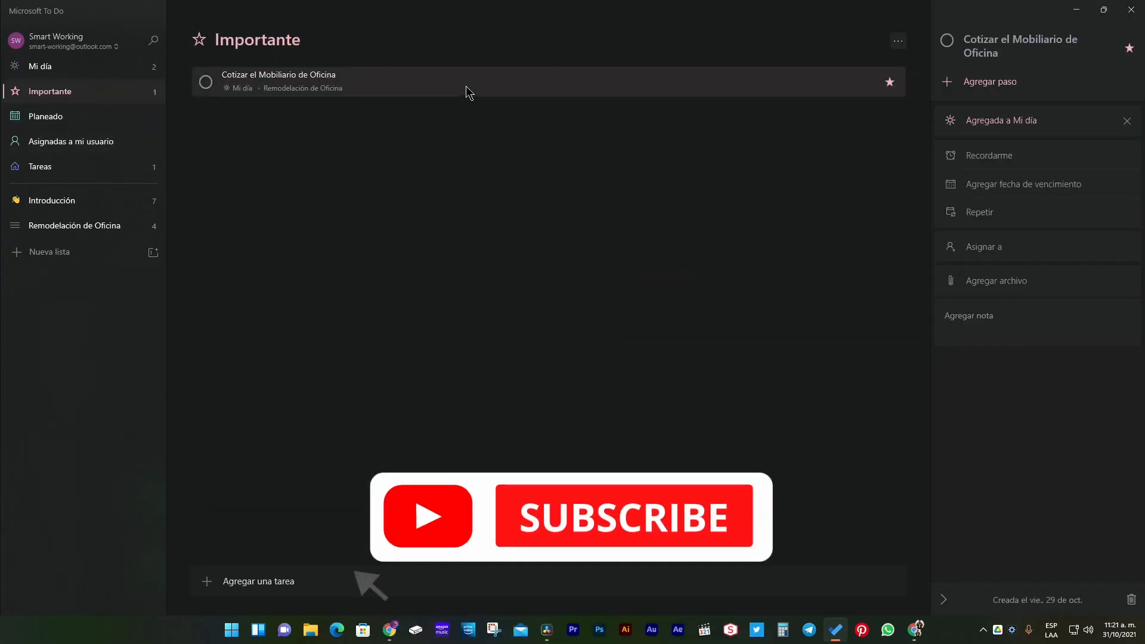
click(991, 185)
click(1036, 214)
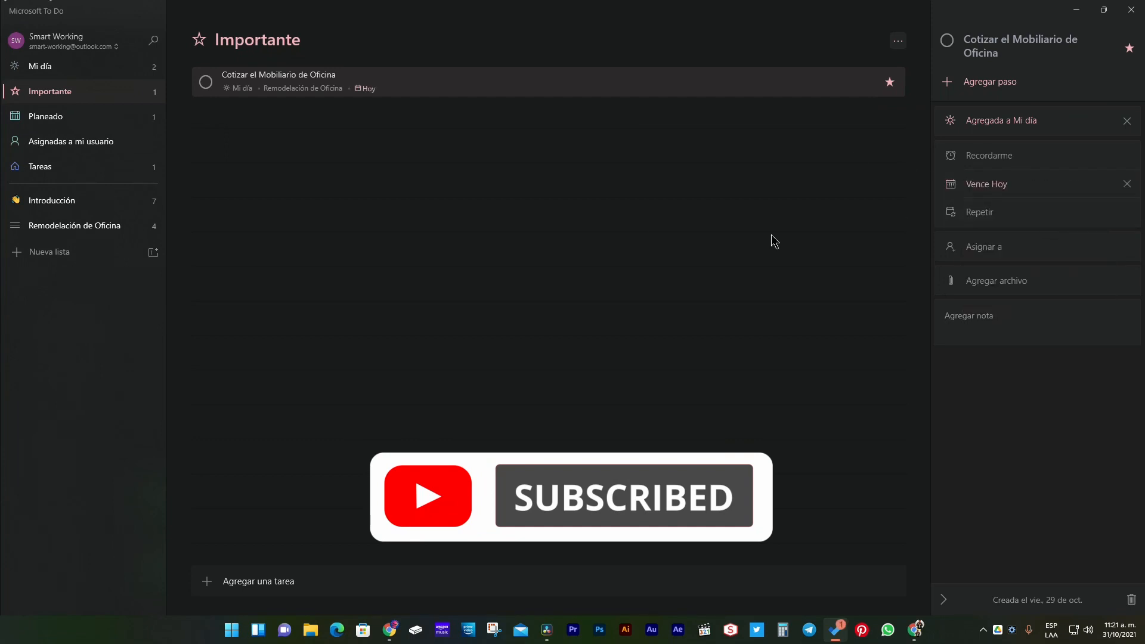
click(86, 124)
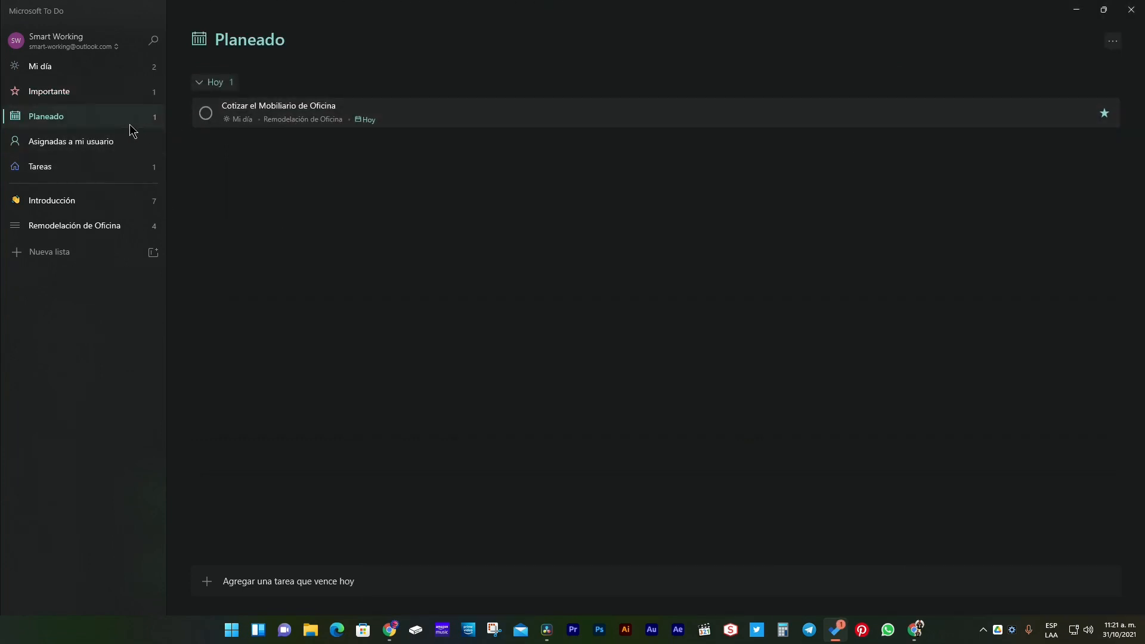
Step: View the Asignadas a mi usuario list and the task Enviar correo con la transferencia al proveedor in Tareas
click(96, 148)
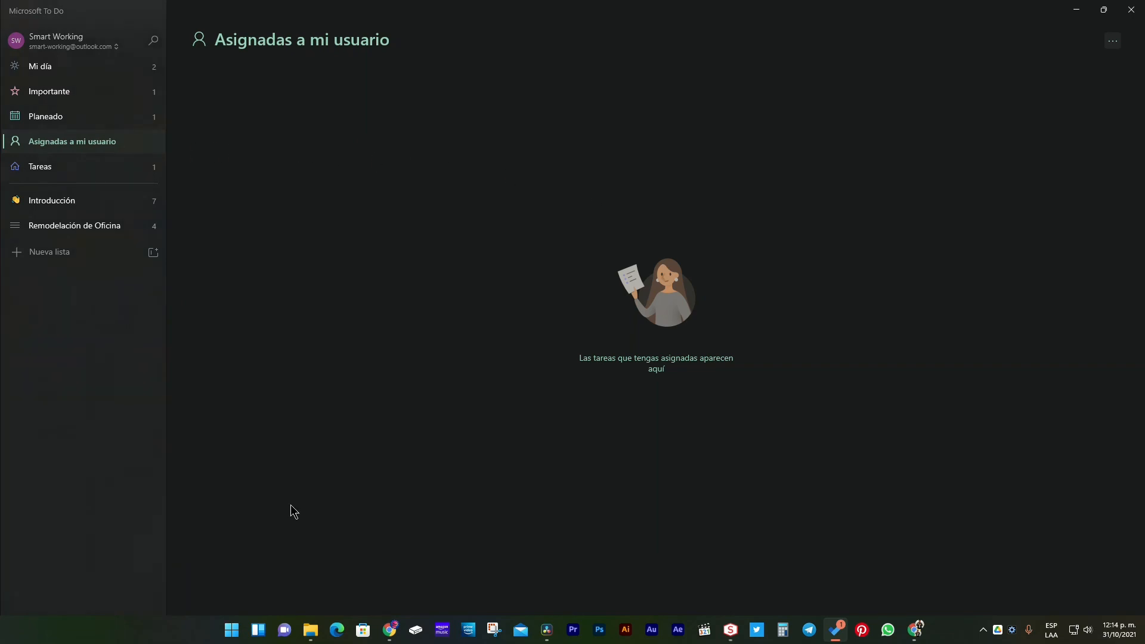
click(117, 170)
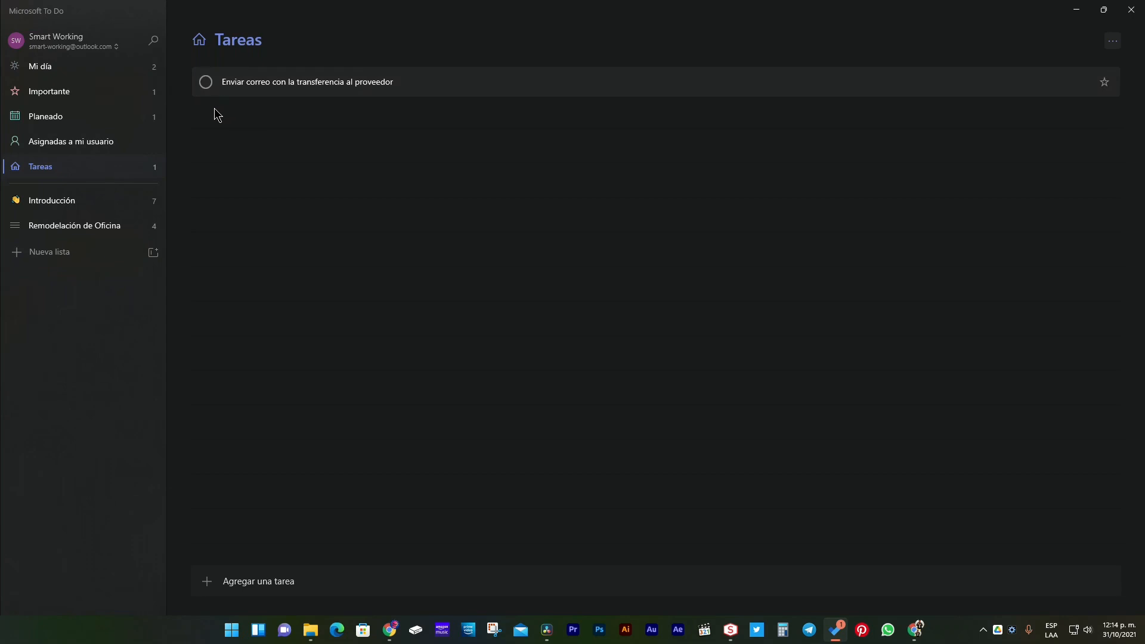
click(251, 87)
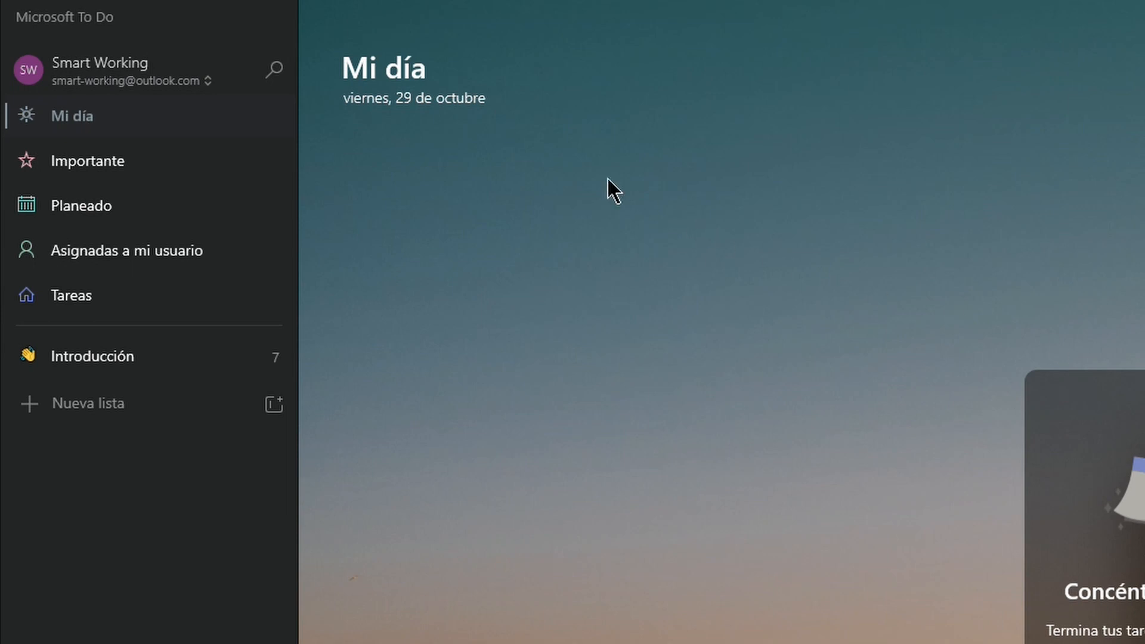
Step: Create a new list named Remodelación de Oficina
click(144, 392)
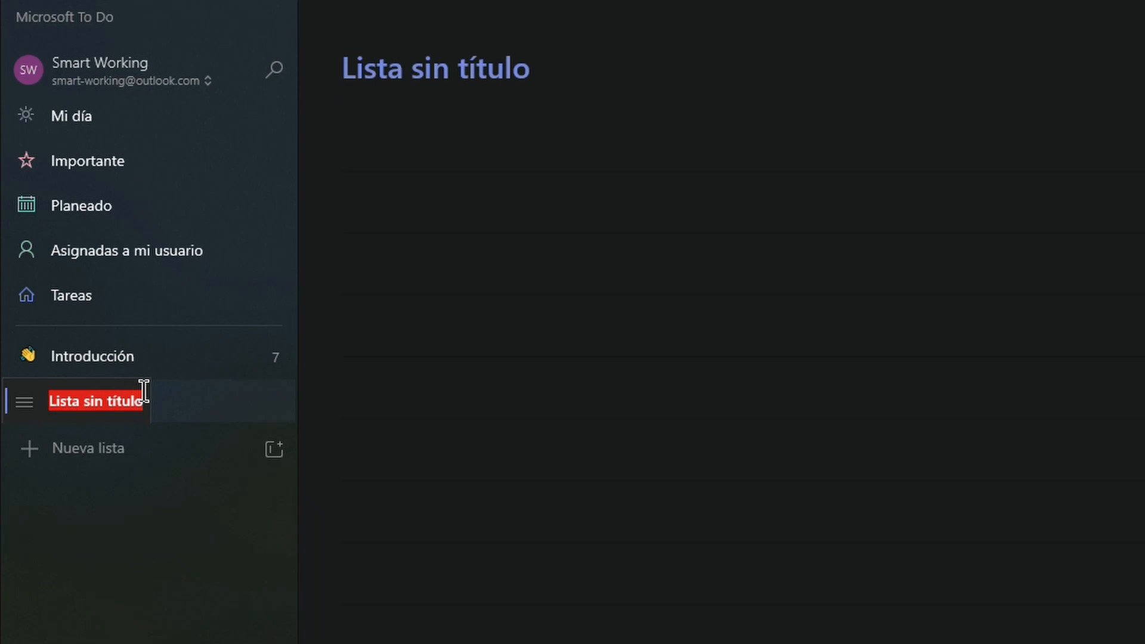
text(Remodelación de Oficina)
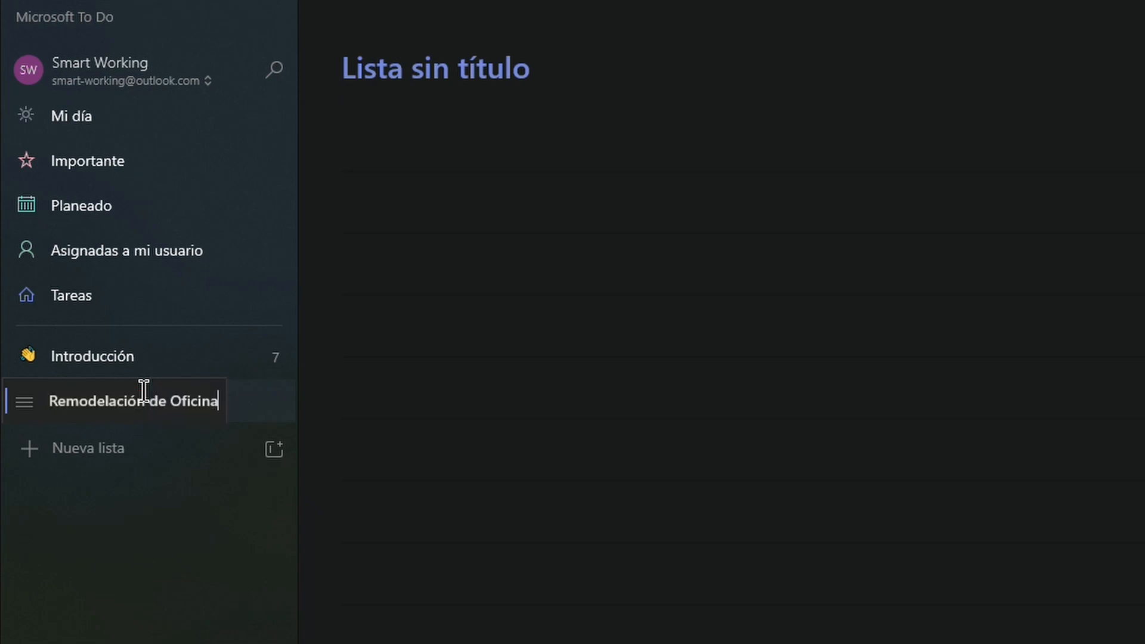
key(Return)
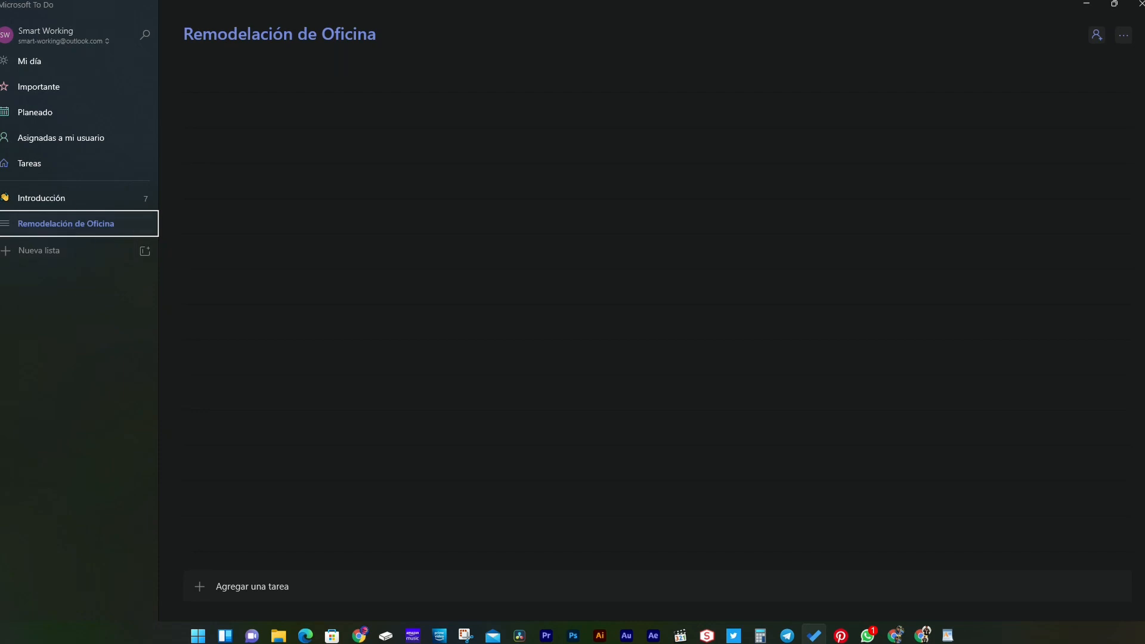
Step: Add the tasks Cotizar materiales de Construcción, Cotizar Material de Plomería and Cotizar Material Eléctrico to the Remodelación de Oficina list
key(alt+Tab)
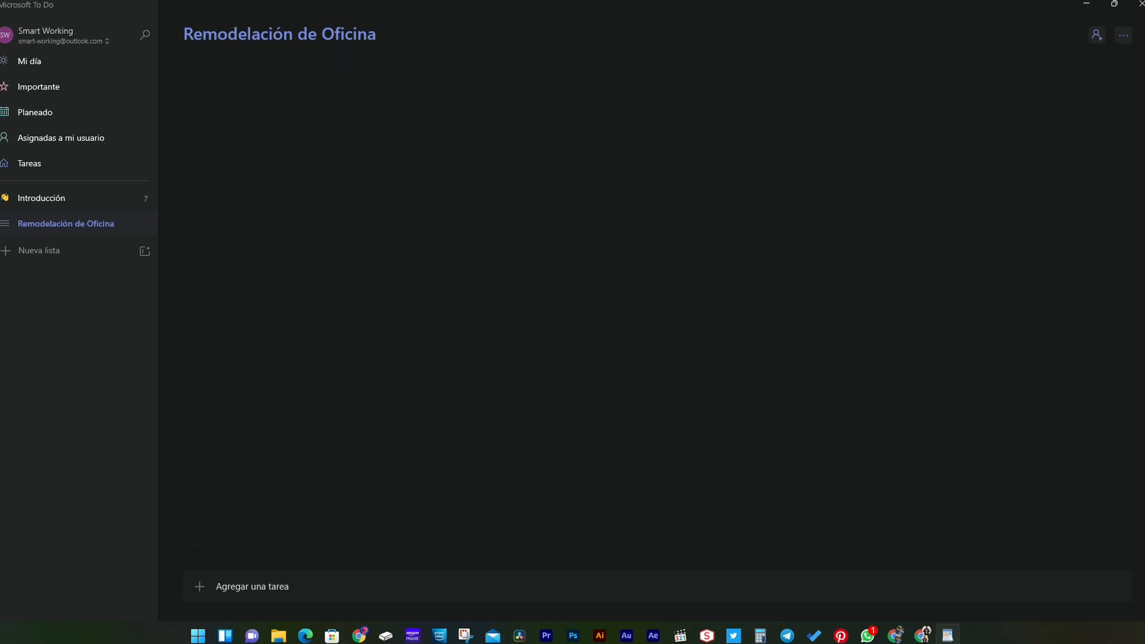
click(303, 585)
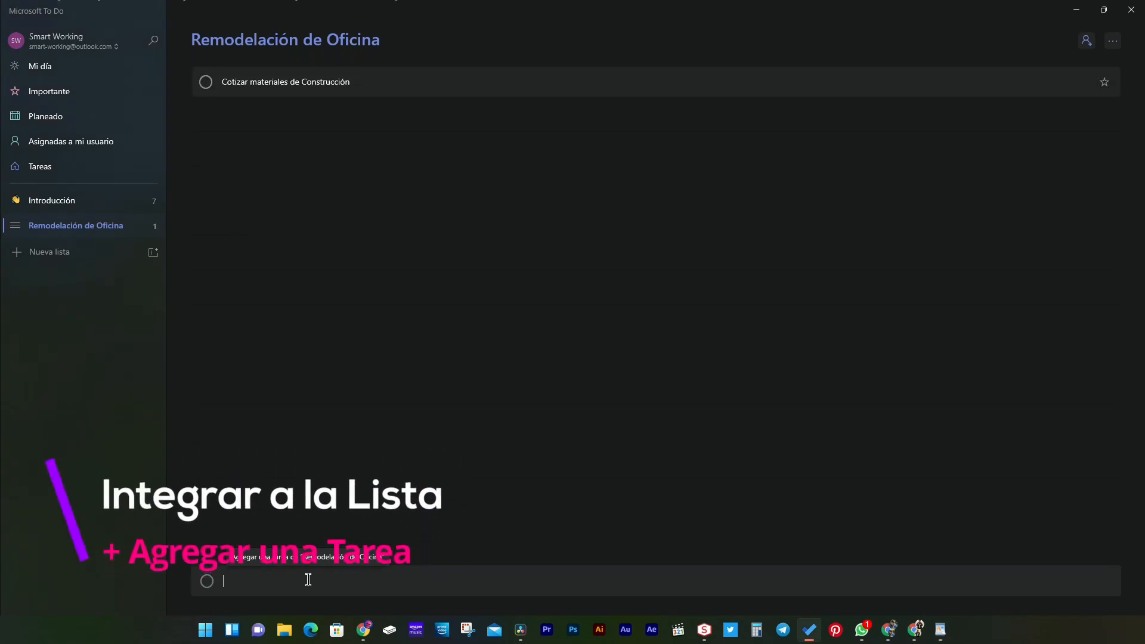
key(alt+Tab)
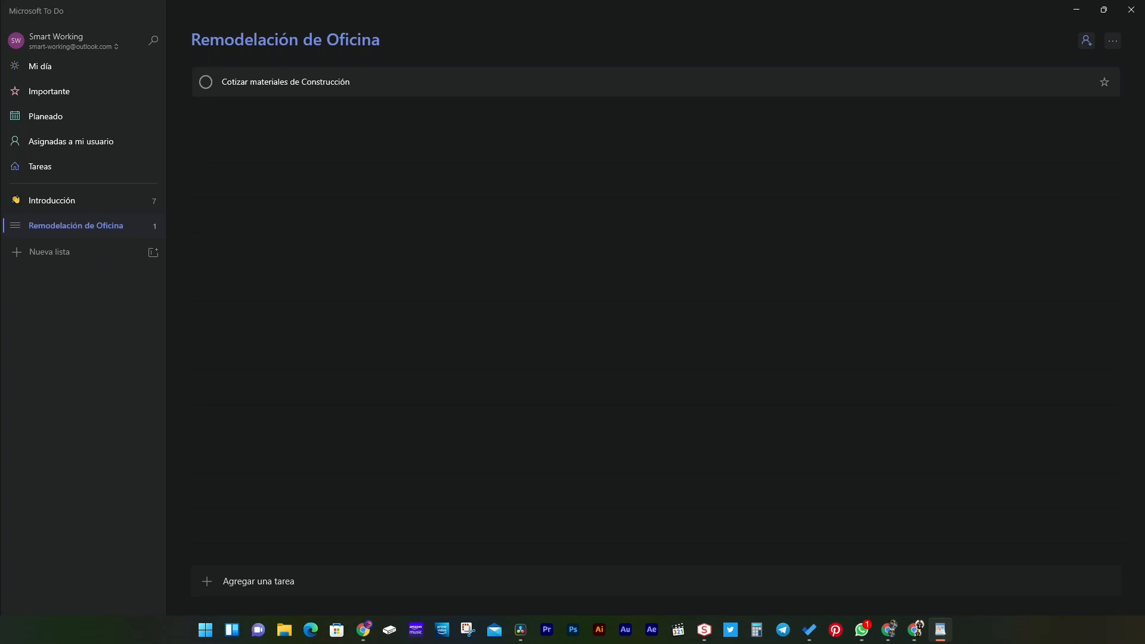
click(451, 587)
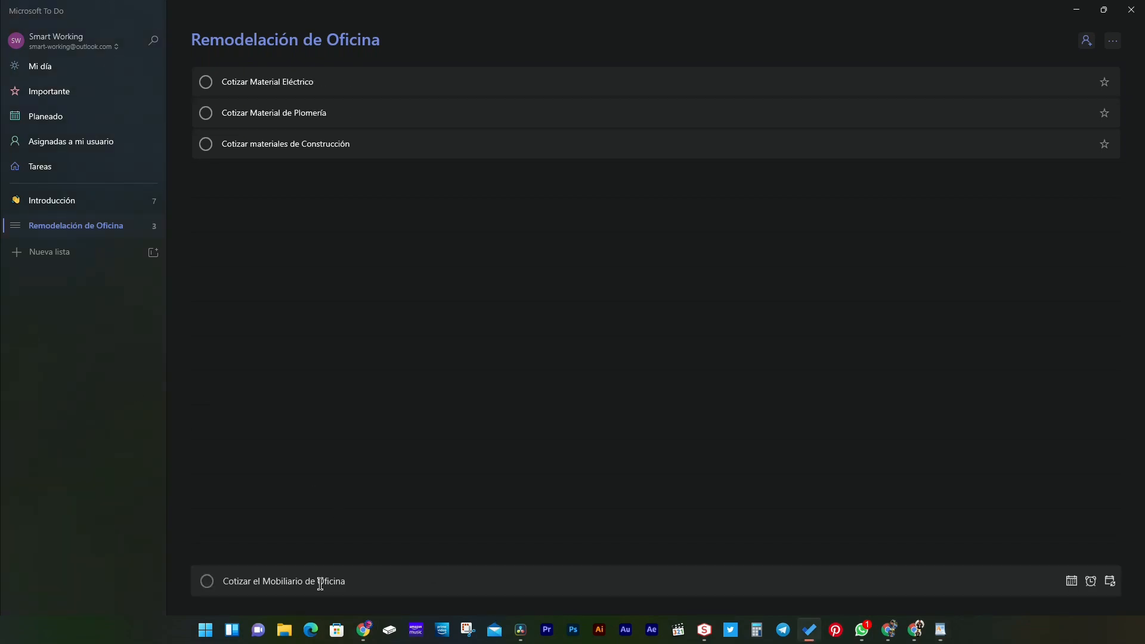
Step: Add the tasks Cotizar el Mobiliario de Oficina and Cotizar el Proveedor de Mano de Obra to the Remodelación de Oficina list
key(Return)
text(Cotizar el Proveedor de Mano de Obra)
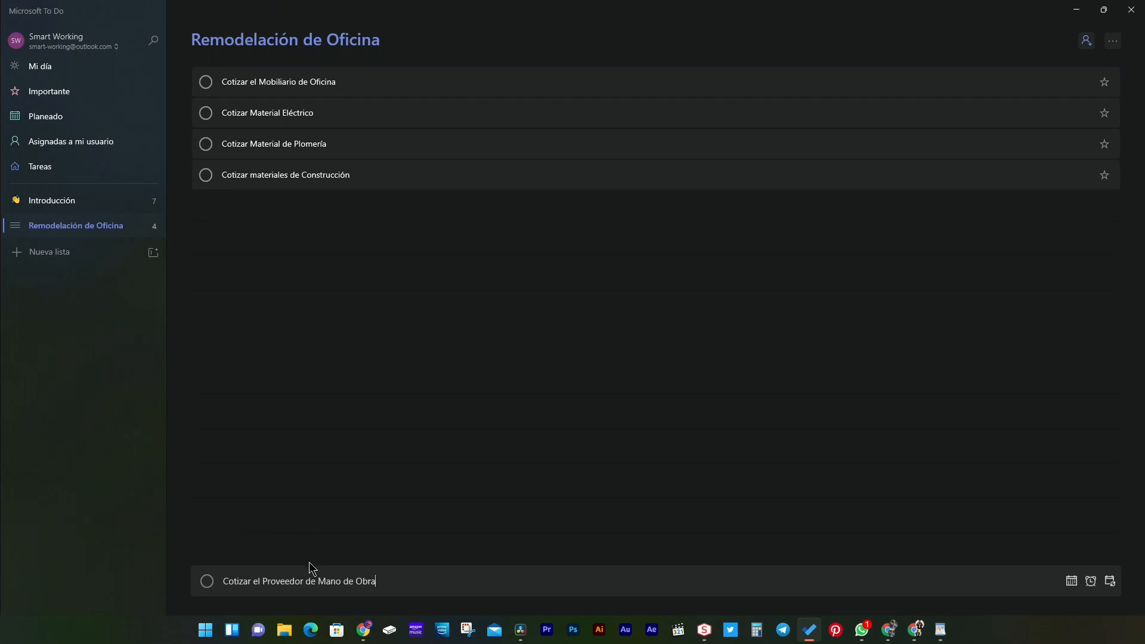
key(Return)
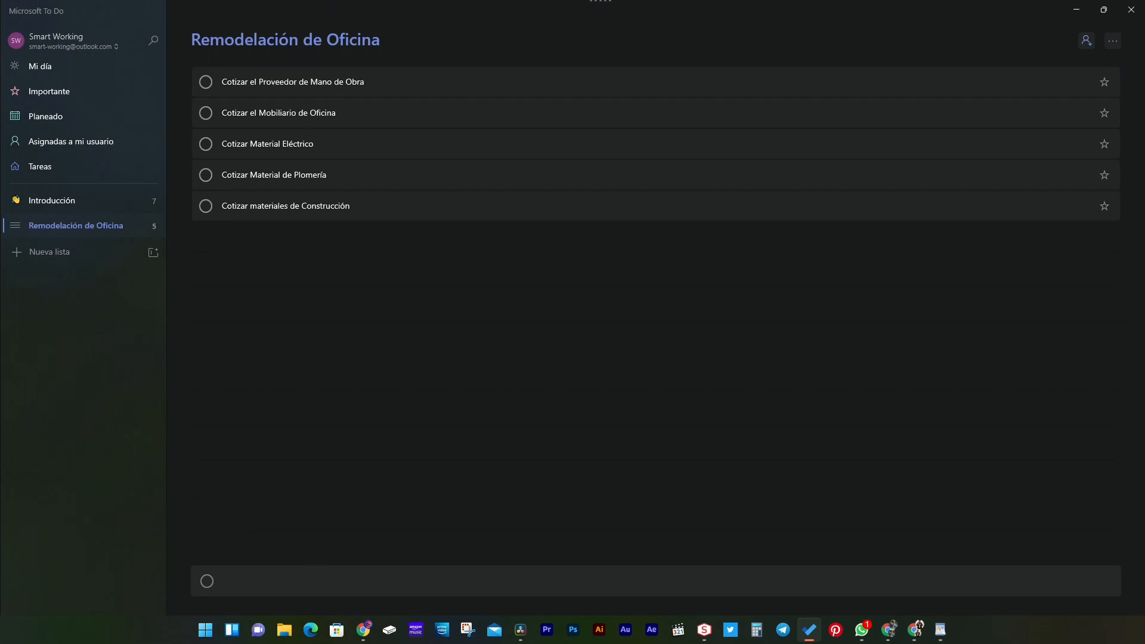
text(Cotizar)
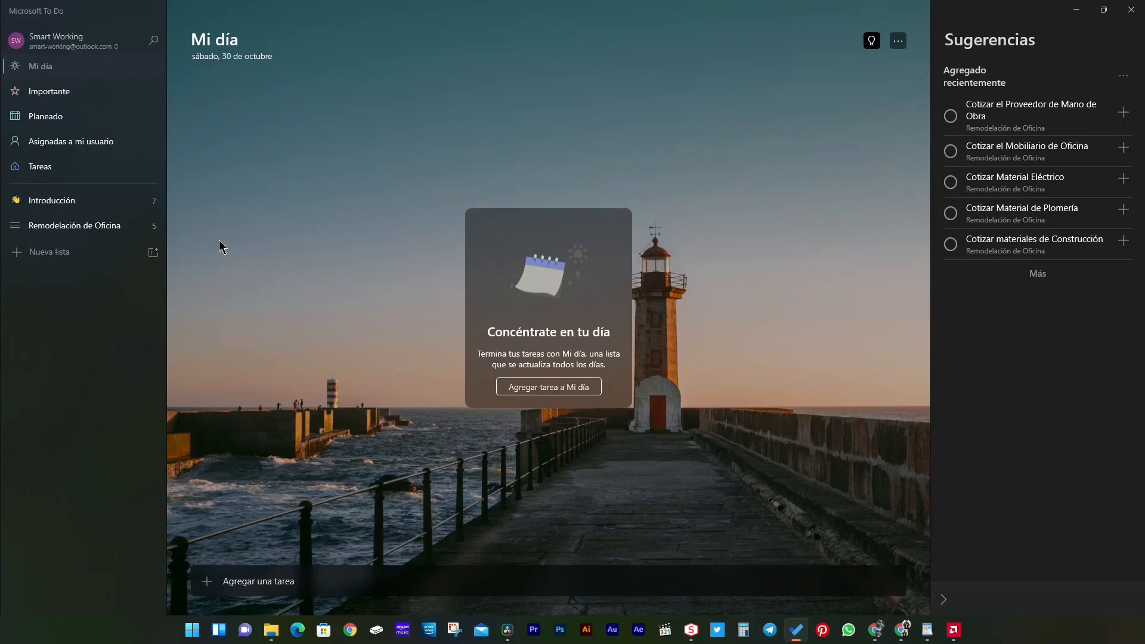
Step: Add the steps Reparación de cableado eléctrico and Mantenimiento a cisterna to the task Cotizar el Proveedor de Mano de Obra in Remodelación de Oficina
click(159, 230)
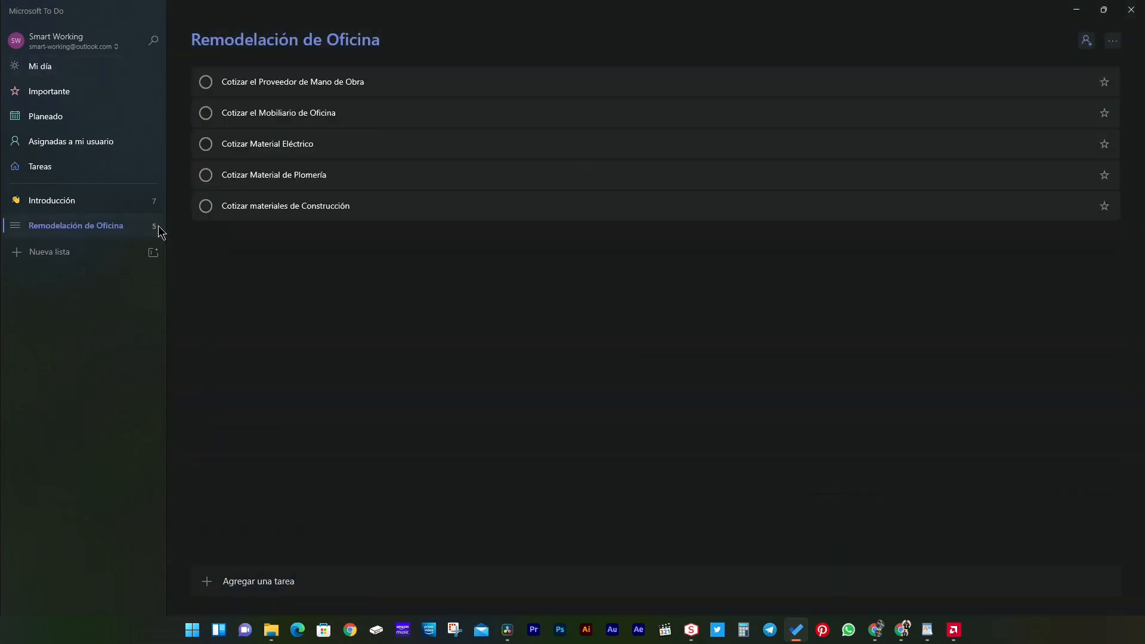
click(490, 88)
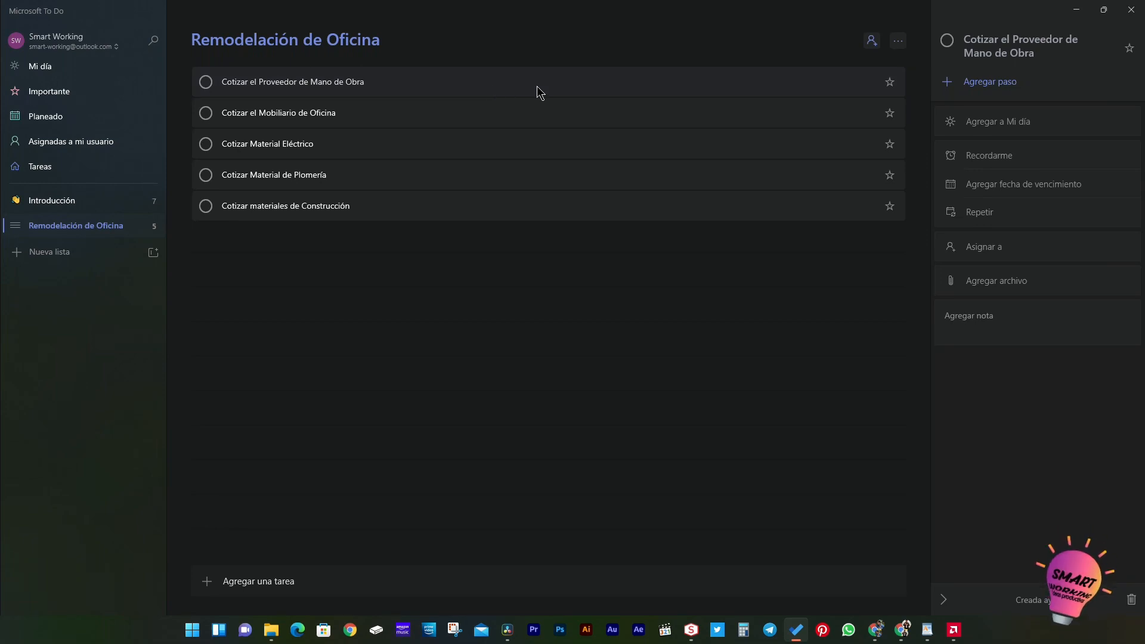
click(983, 81)
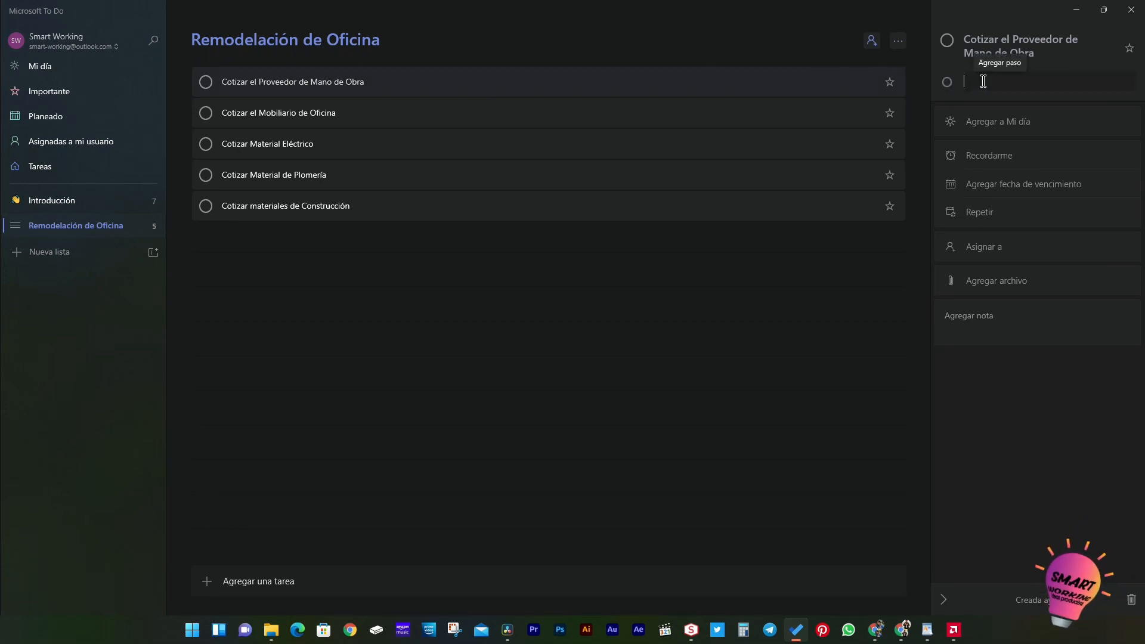
text(Reparación )
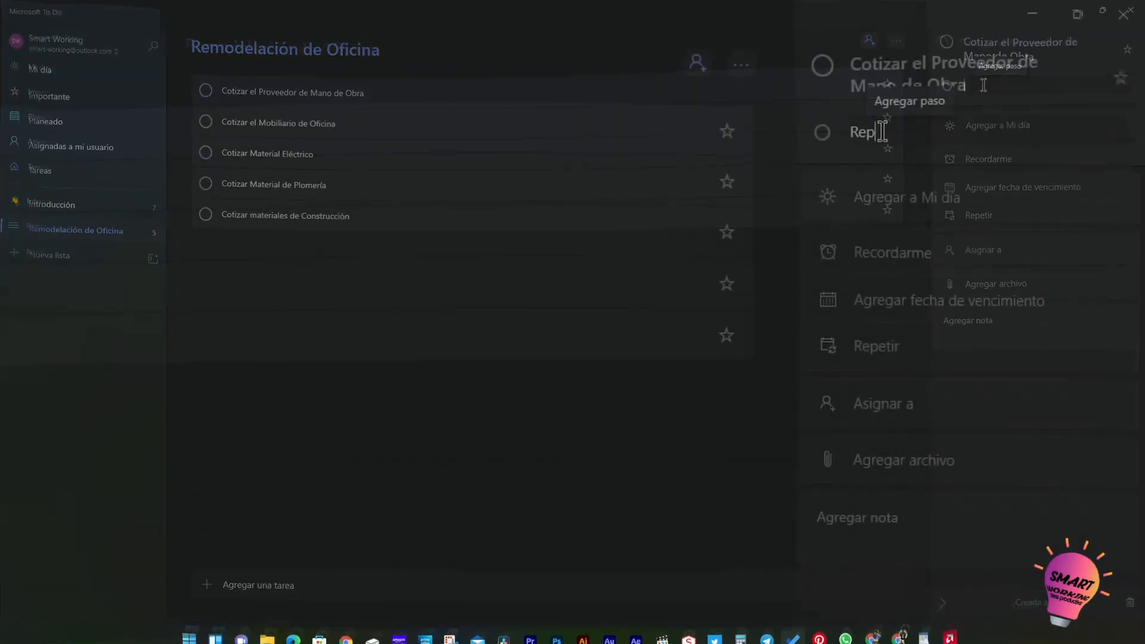
text(de cablea)
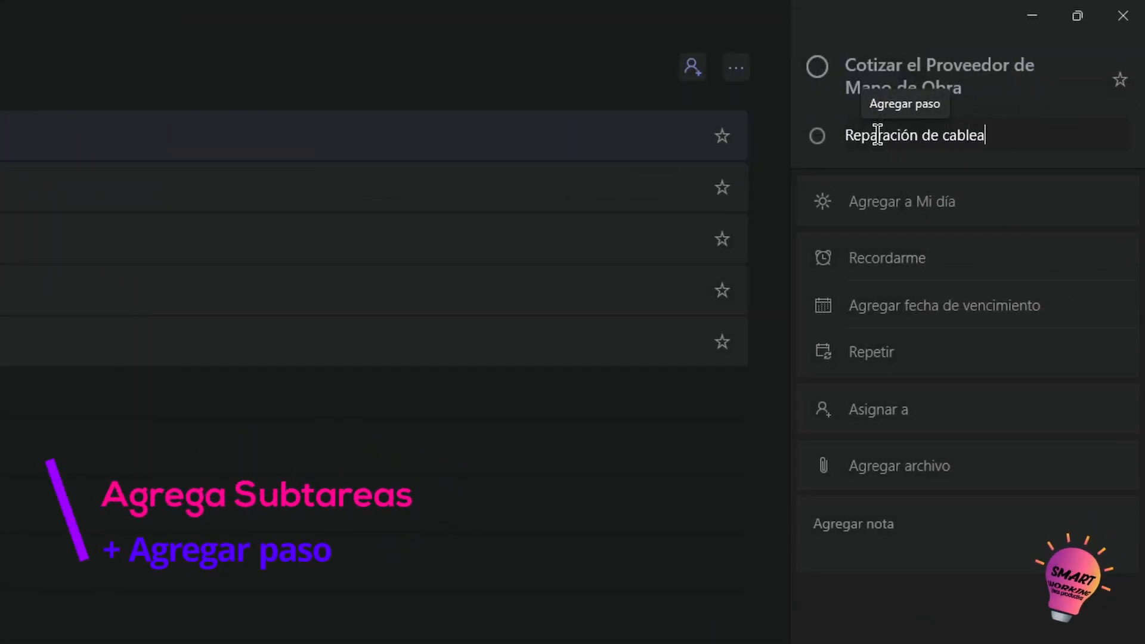
text(do eléctrico)
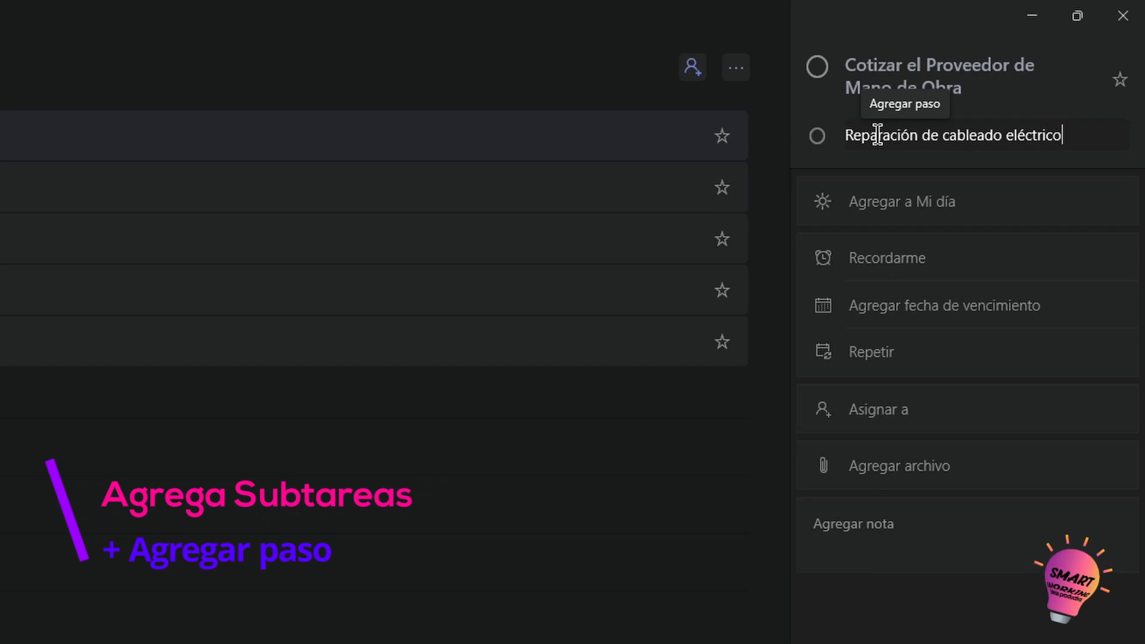
key(Return)
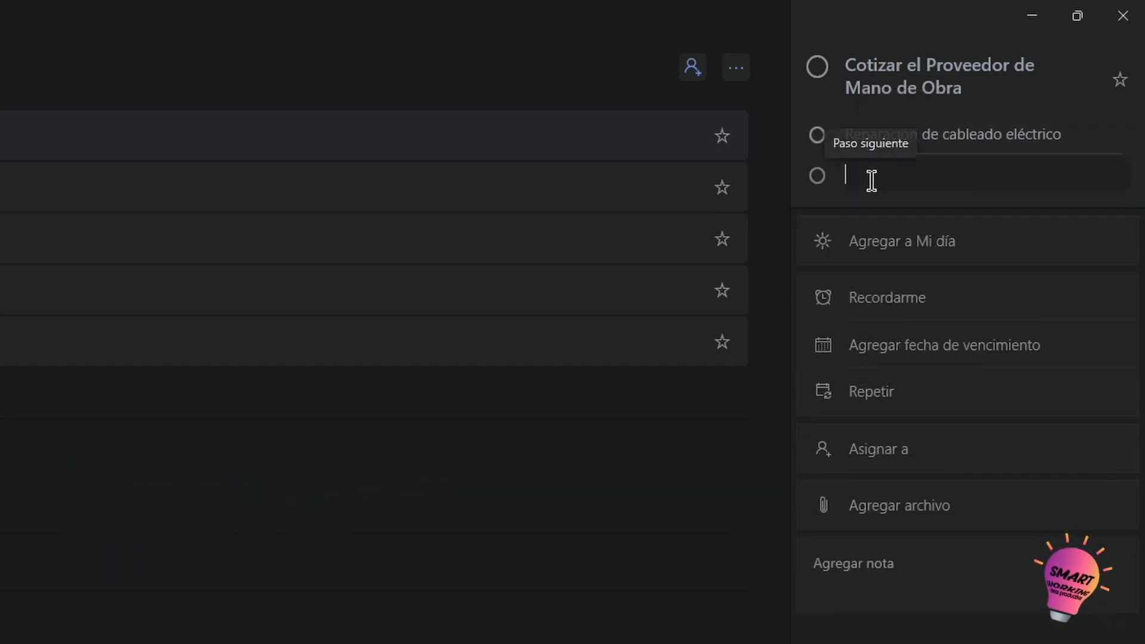
text(Mantenimien)
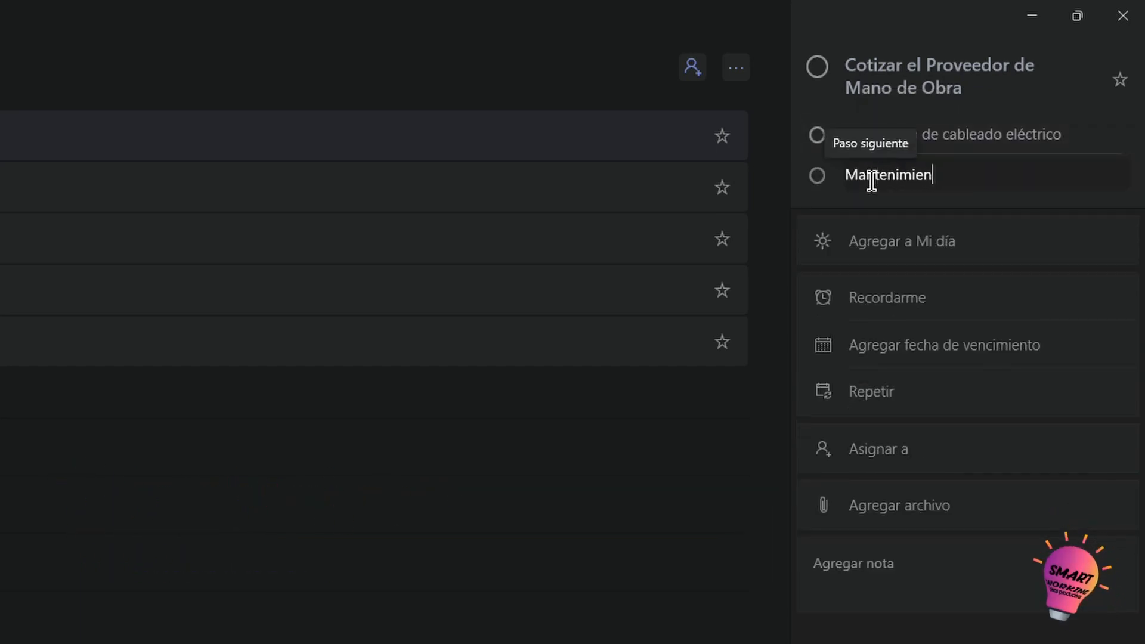
text(to a cisterna)
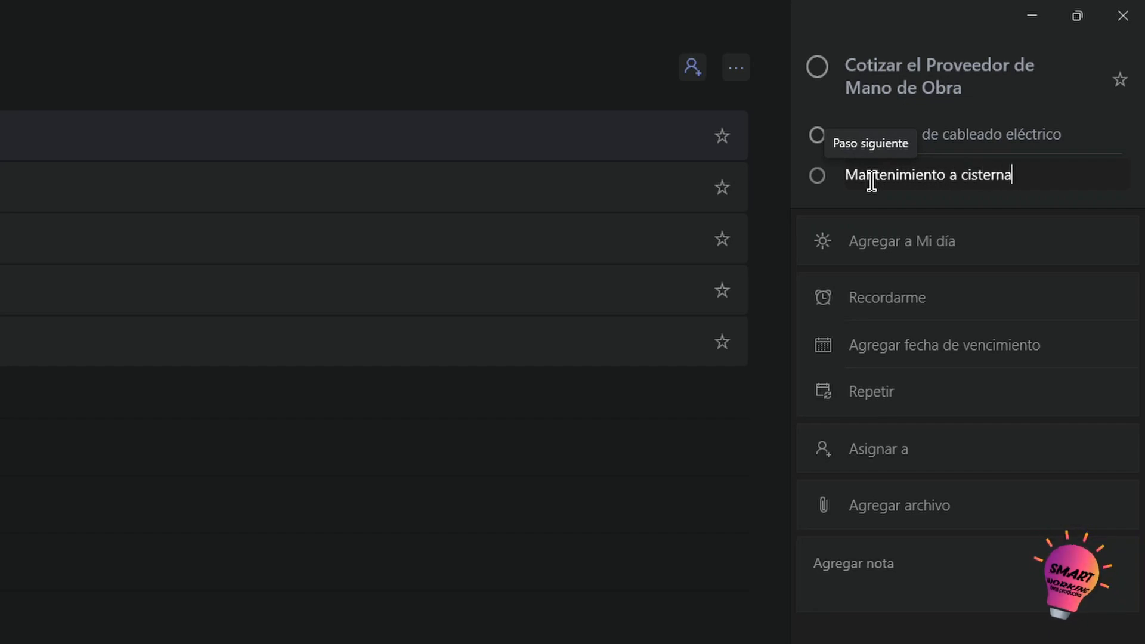
key(Return)
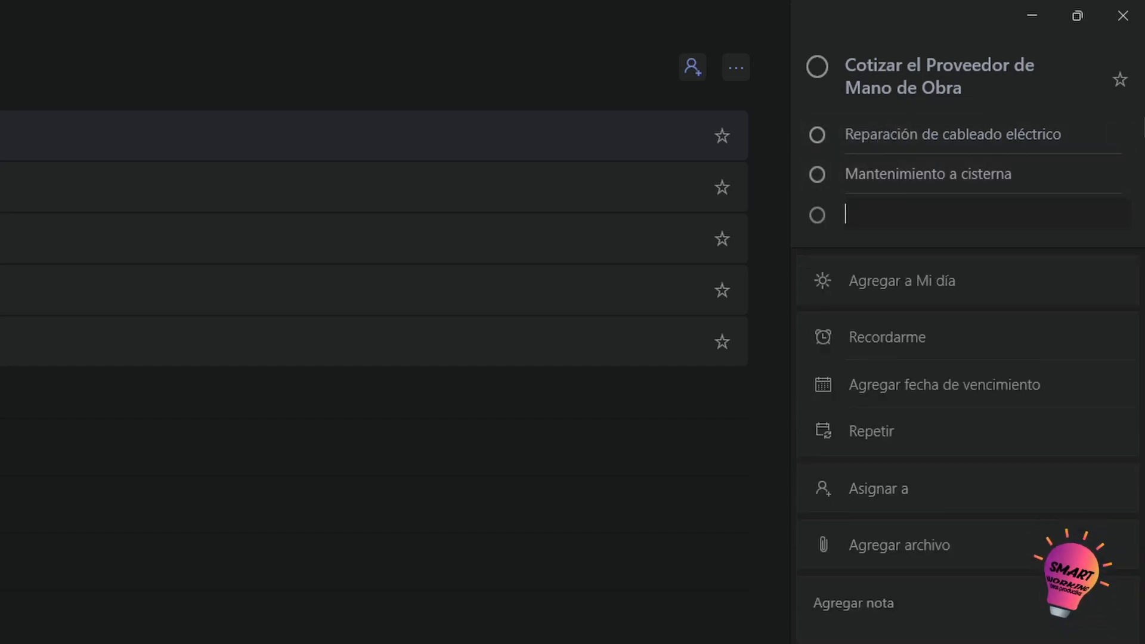
click(617, 527)
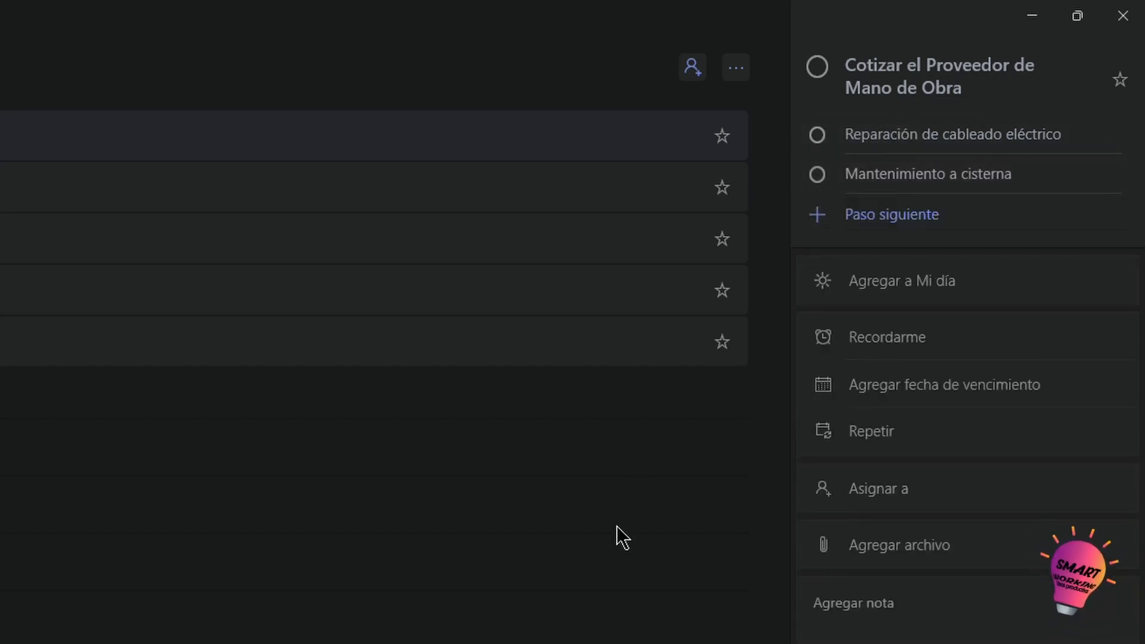
Step: Mark both steps of Cotizar el Proveedor de Mano de Obra and the task itself as completed
click(819, 138)
click(818, 176)
click(818, 70)
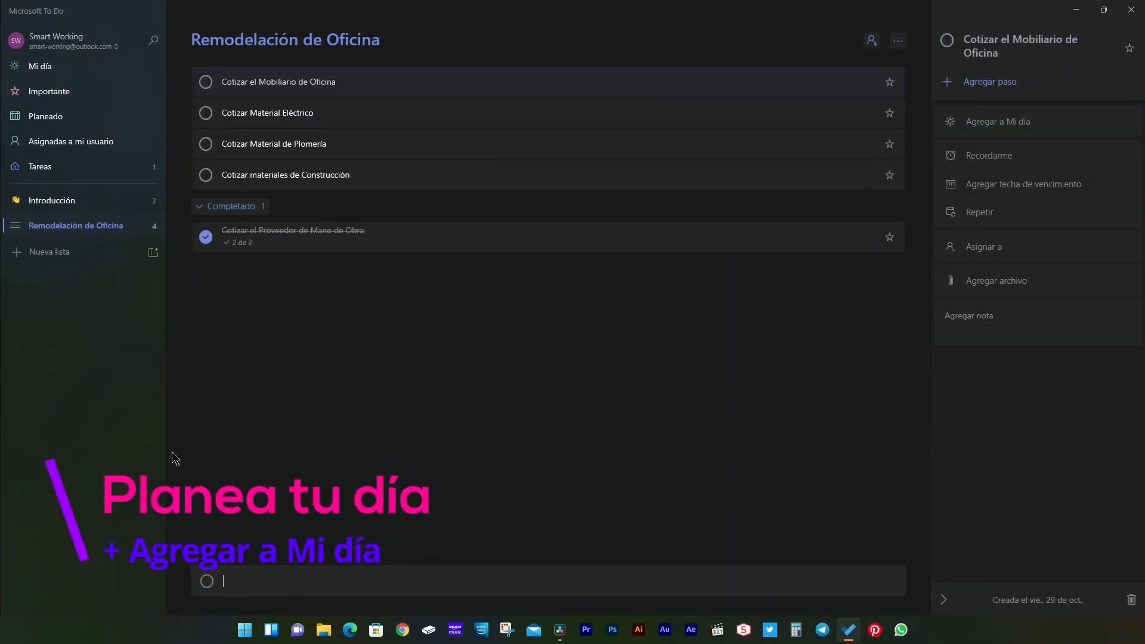
Step: Add the task Cotizar el Mobiliario de Oficina to Mi día and view the Mi día list
click(541, 90)
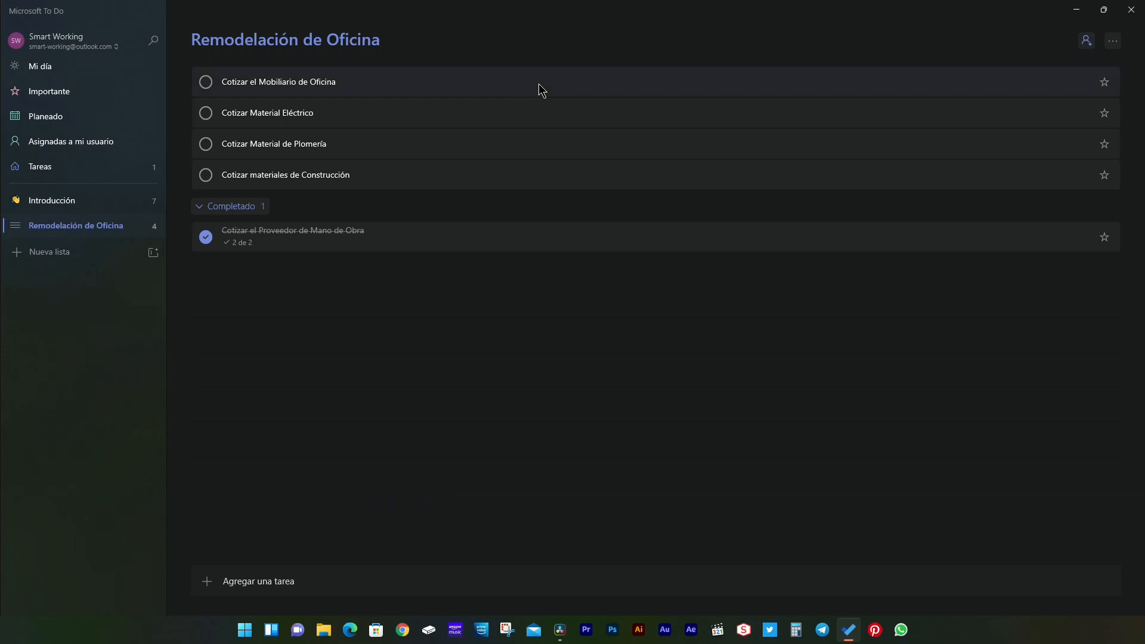
click(539, 83)
right_click(538, 83)
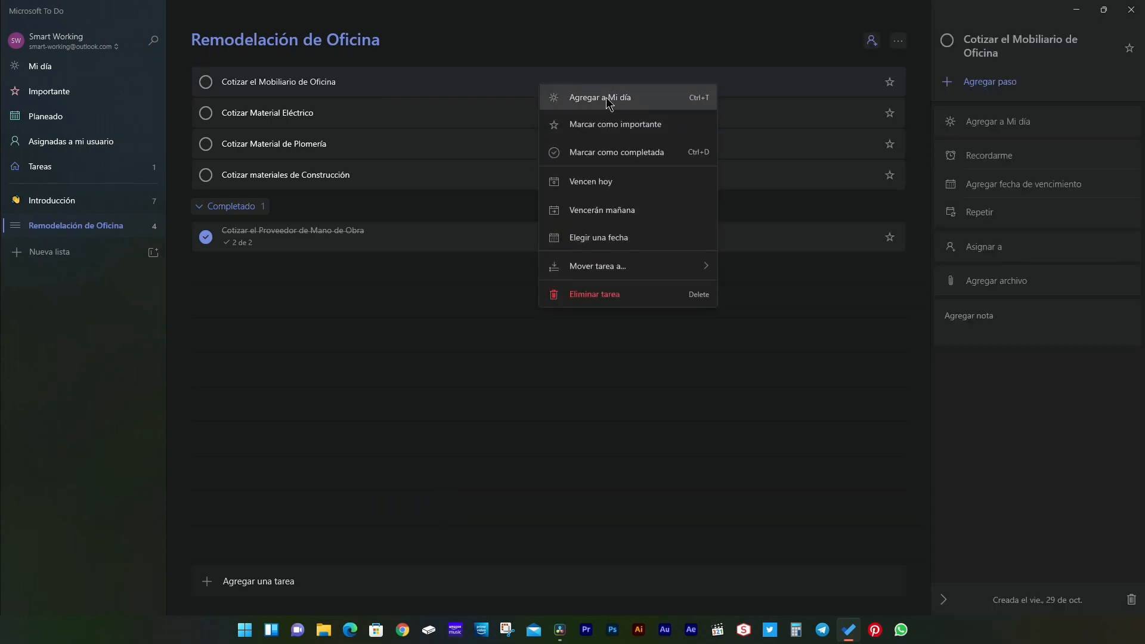
click(792, 305)
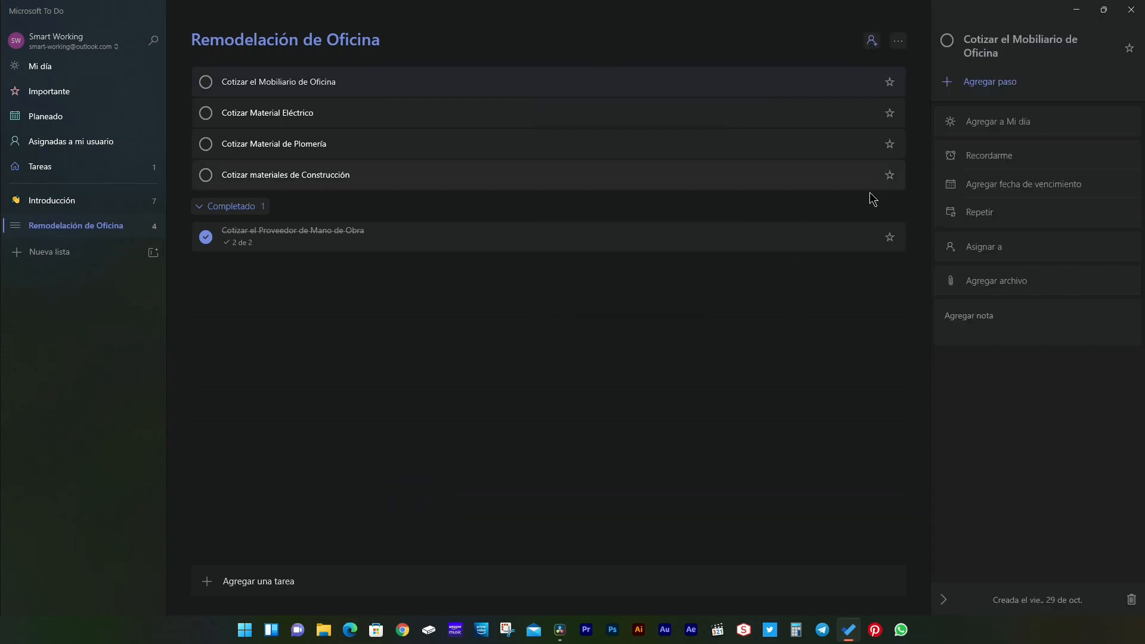
click(998, 125)
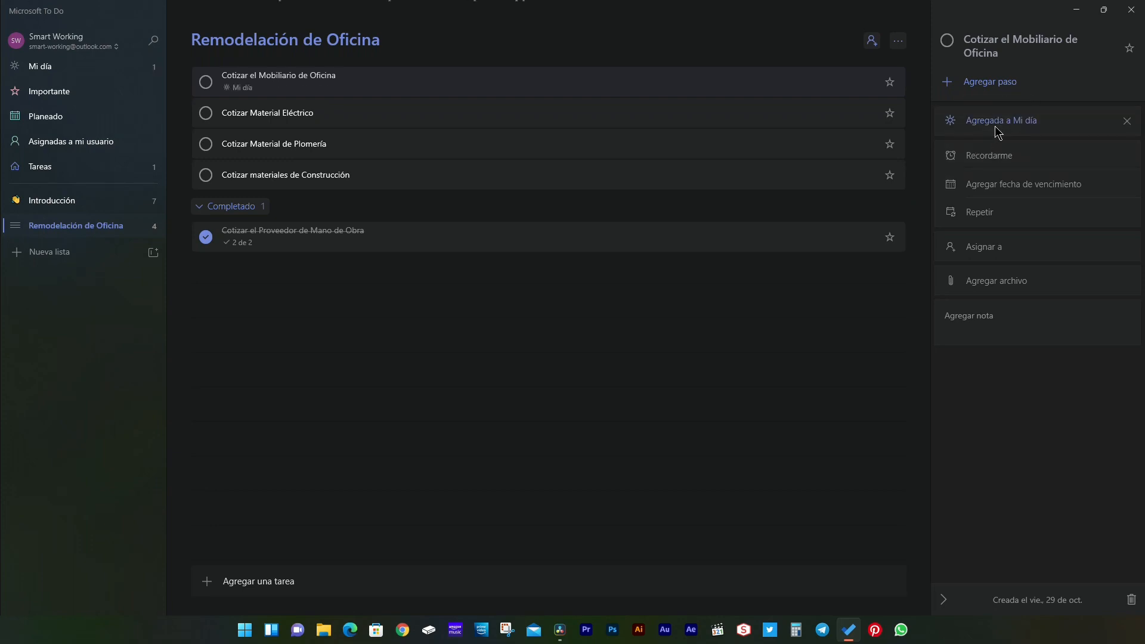
click(143, 73)
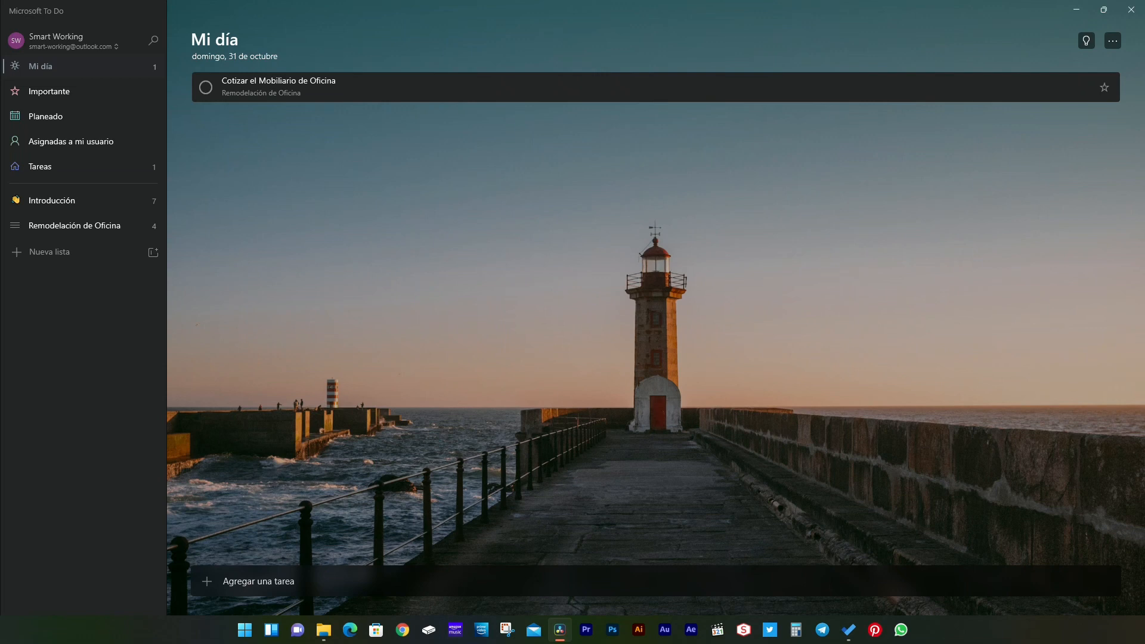
Step: Set a reminder for Mañana at 9:00 and a due date of Mañana on Cotizar Material Eléctrico in Remodelación de Oficina
click(153, 230)
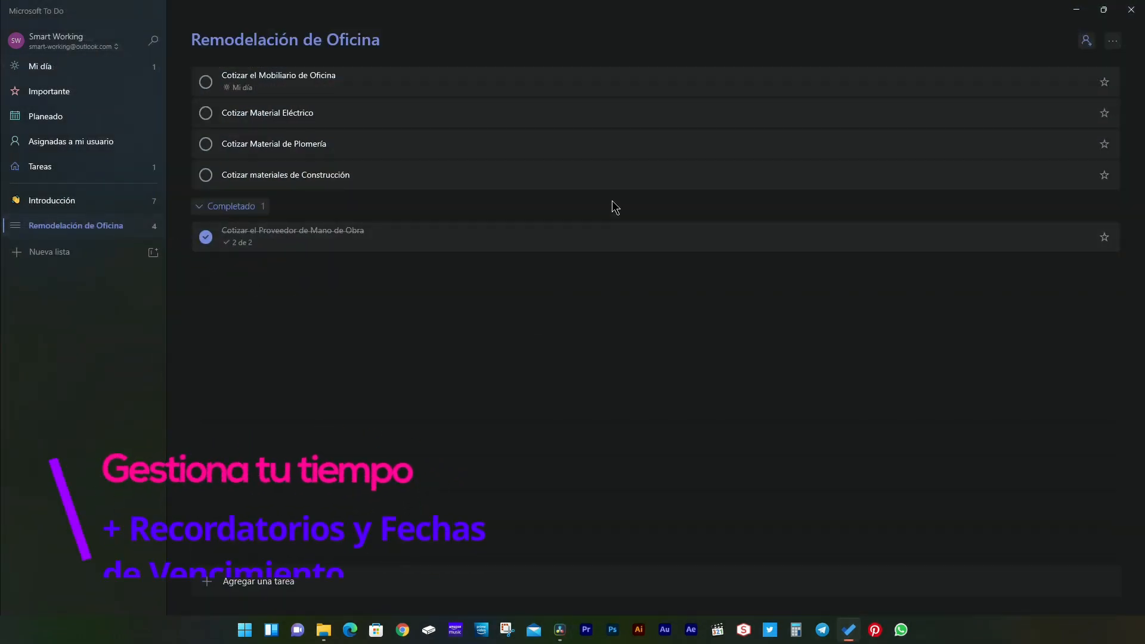
click(696, 117)
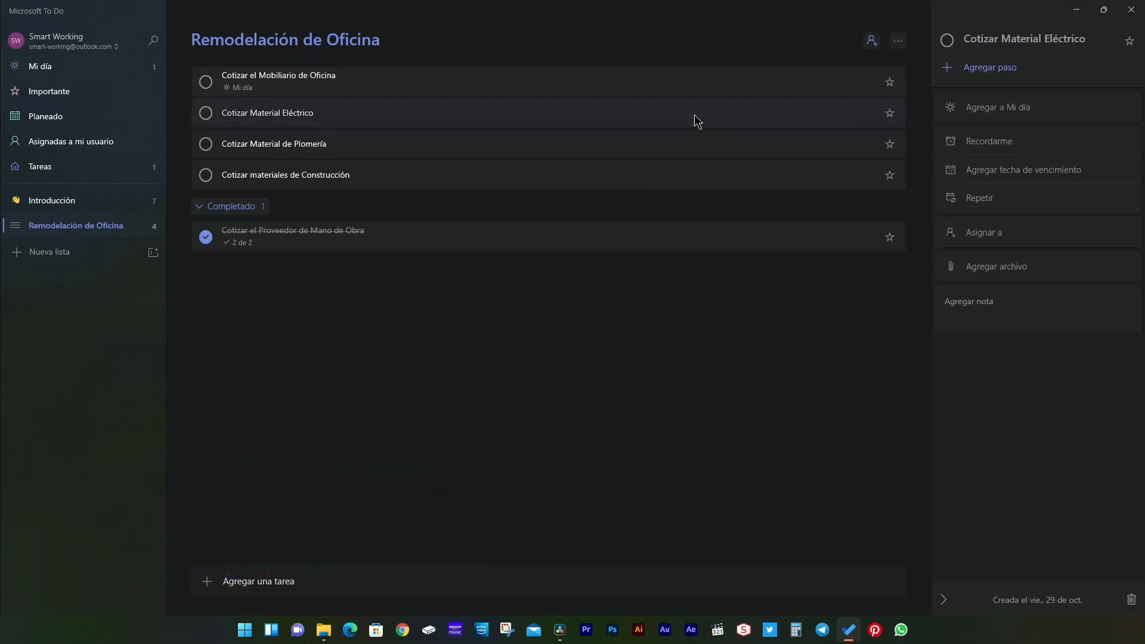
click(967, 152)
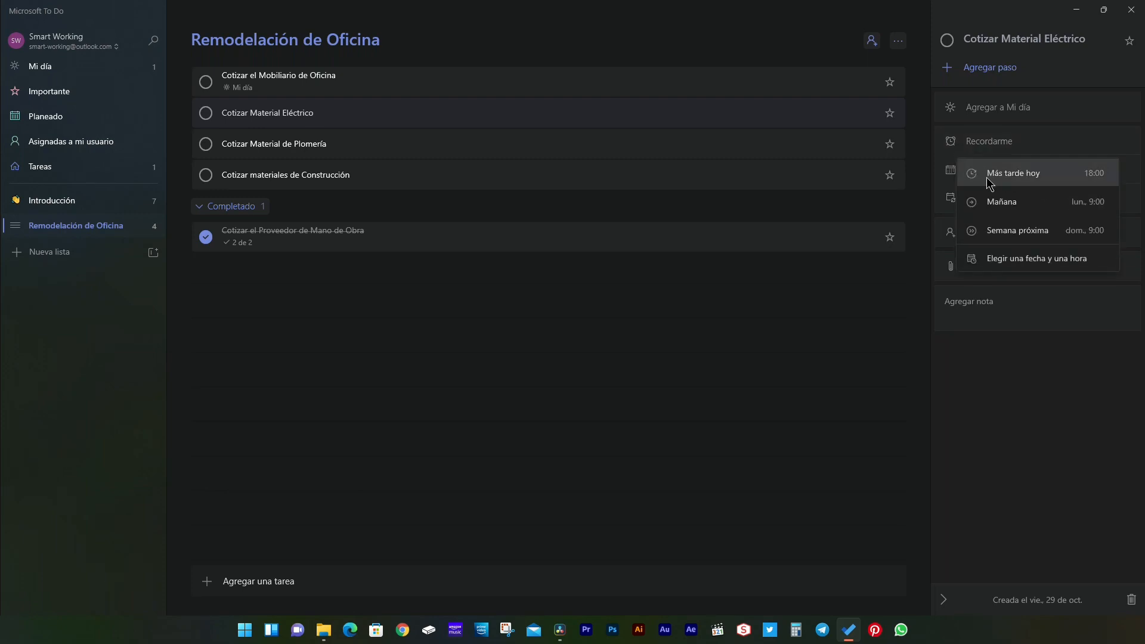
click(994, 206)
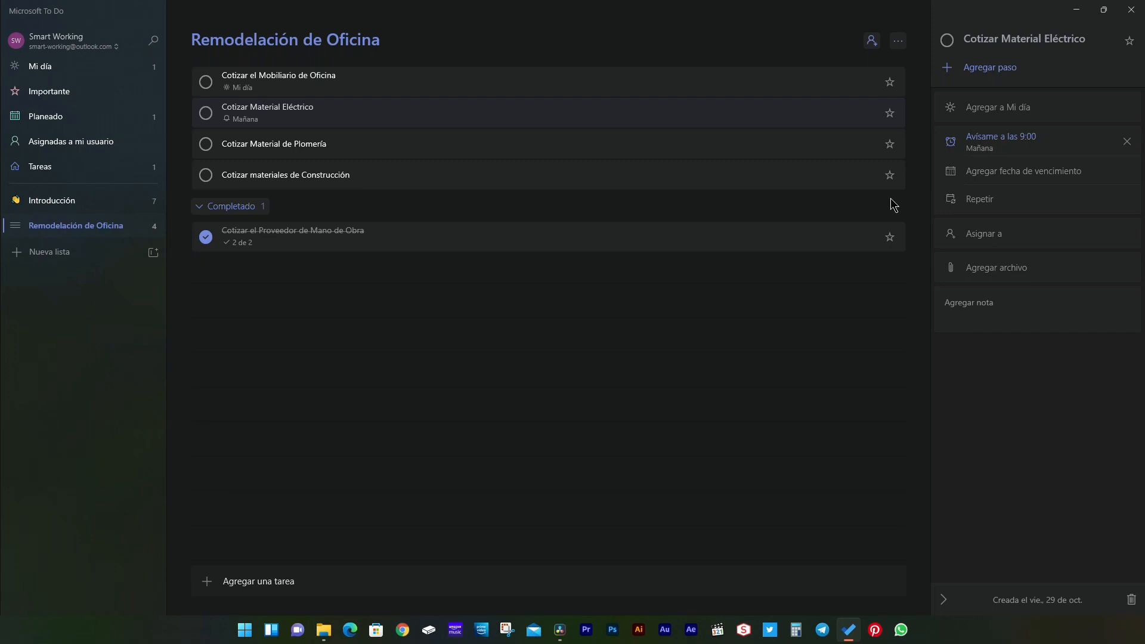
click(987, 179)
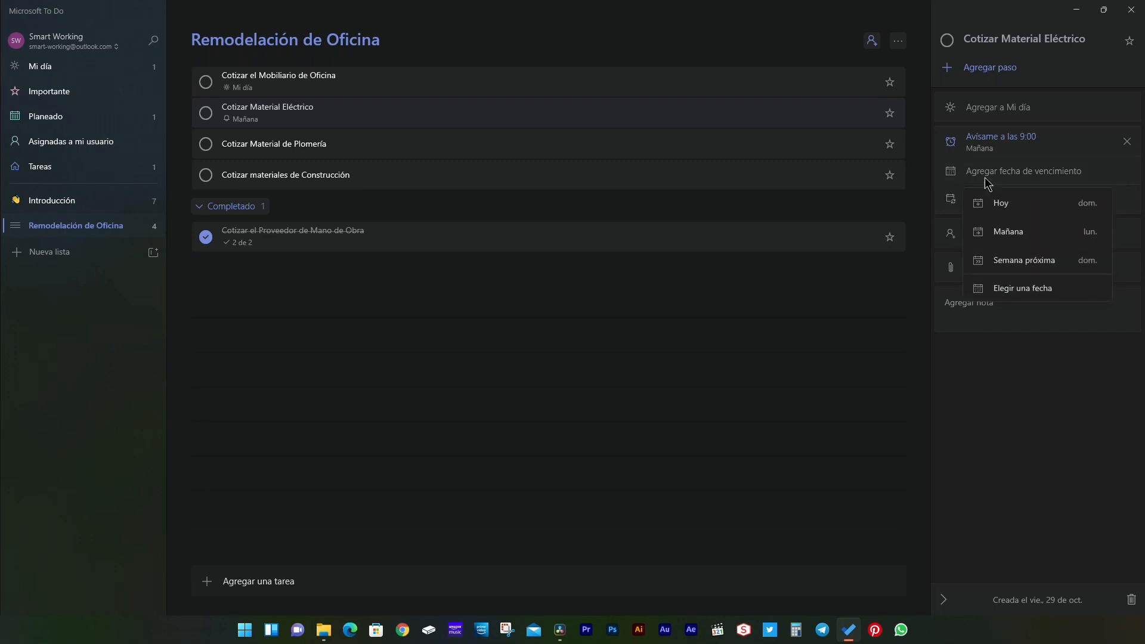
click(1048, 234)
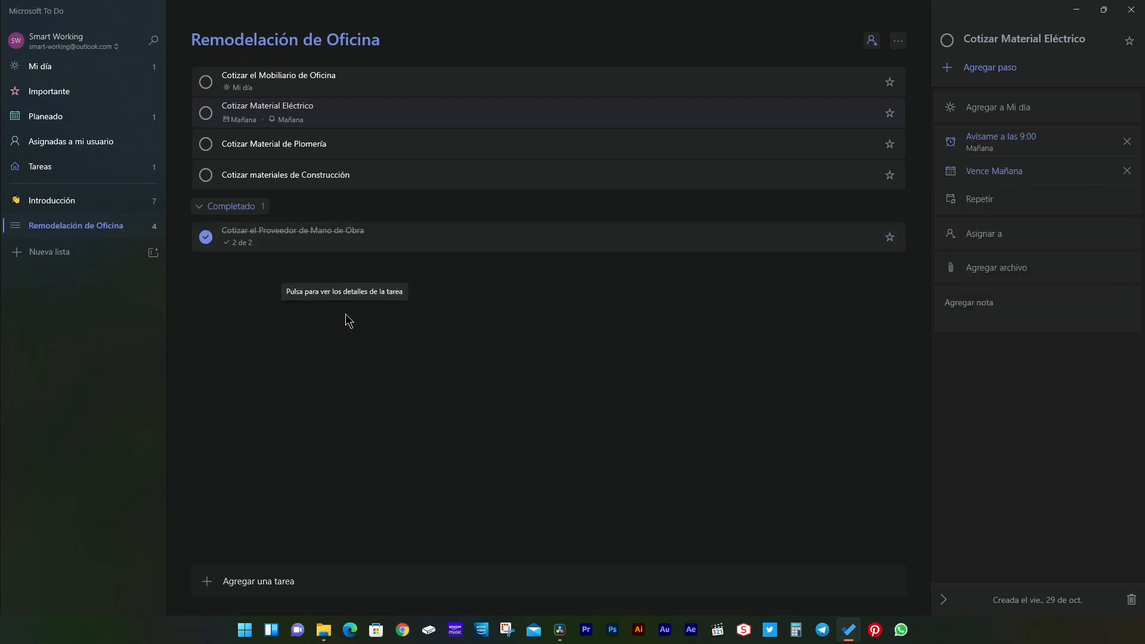
Step: Close the task details and mark Cotizar Material Eléctrico and Cotizar el Mobiliario de Oficina as important
click(577, 119)
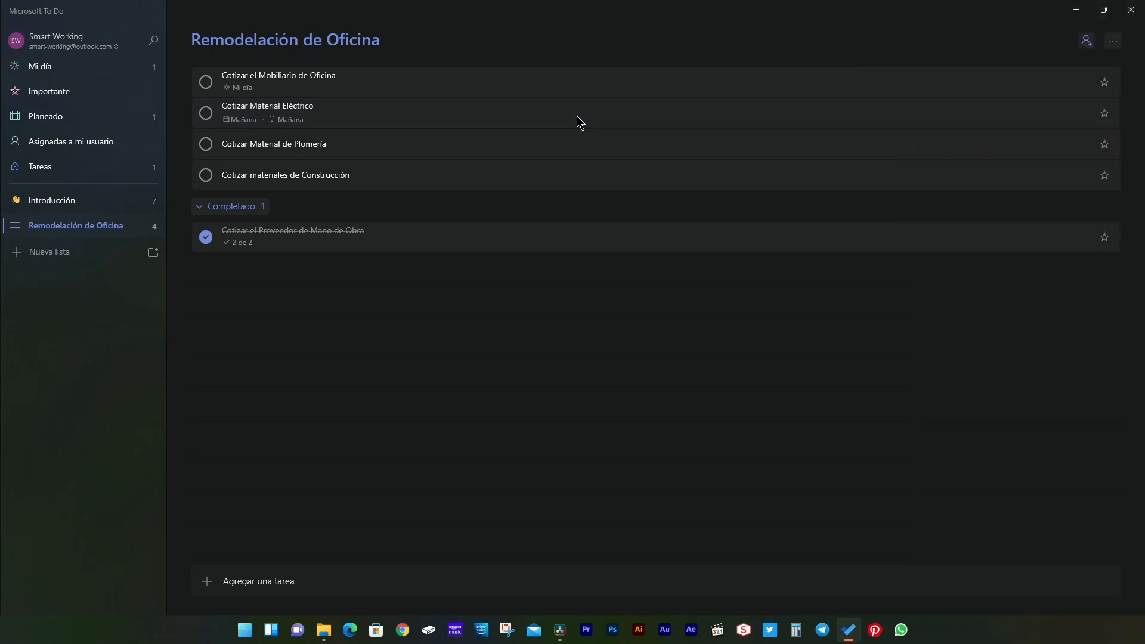
click(1104, 113)
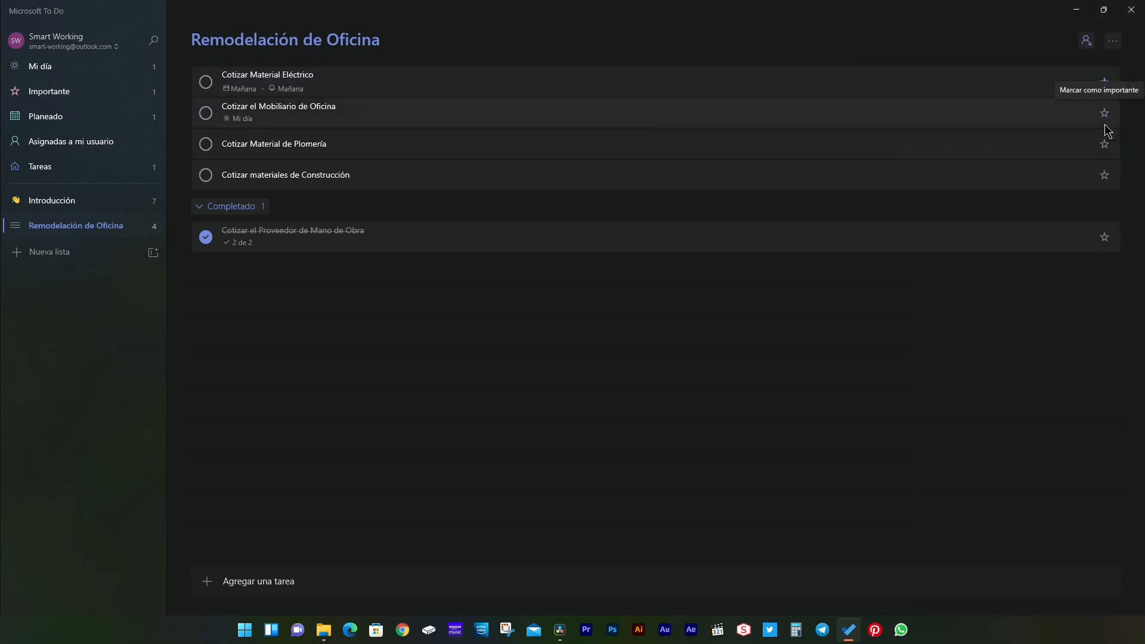
click(1104, 114)
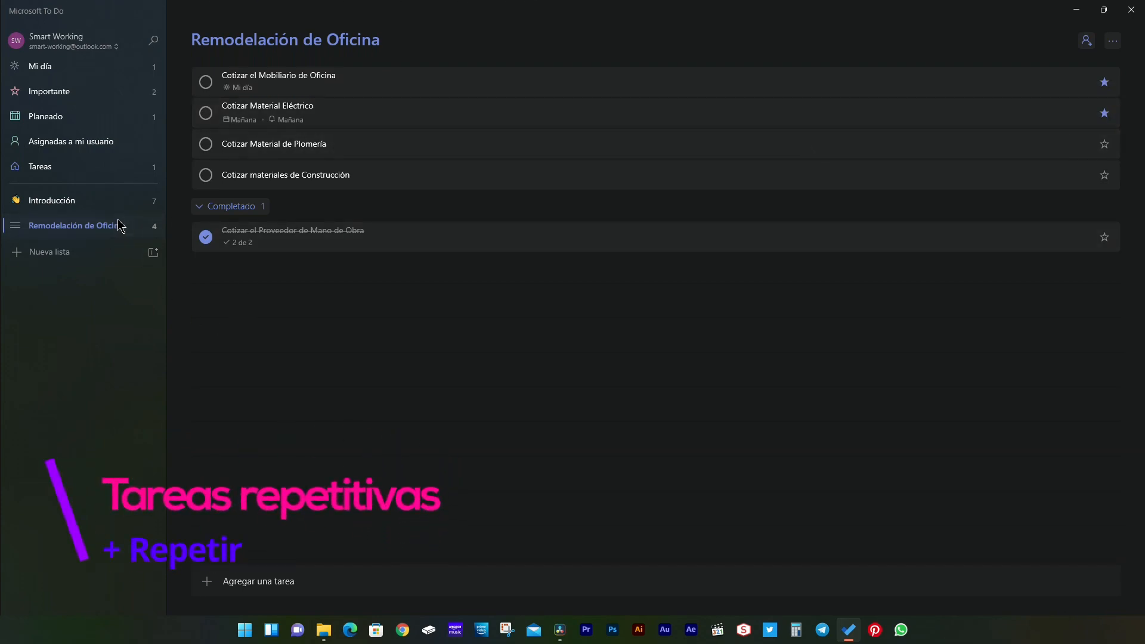
Step: Set Cotizar Material de Plomería to repeat, trying Semanalmente and Mensualmente before choosing Días laborables
click(491, 150)
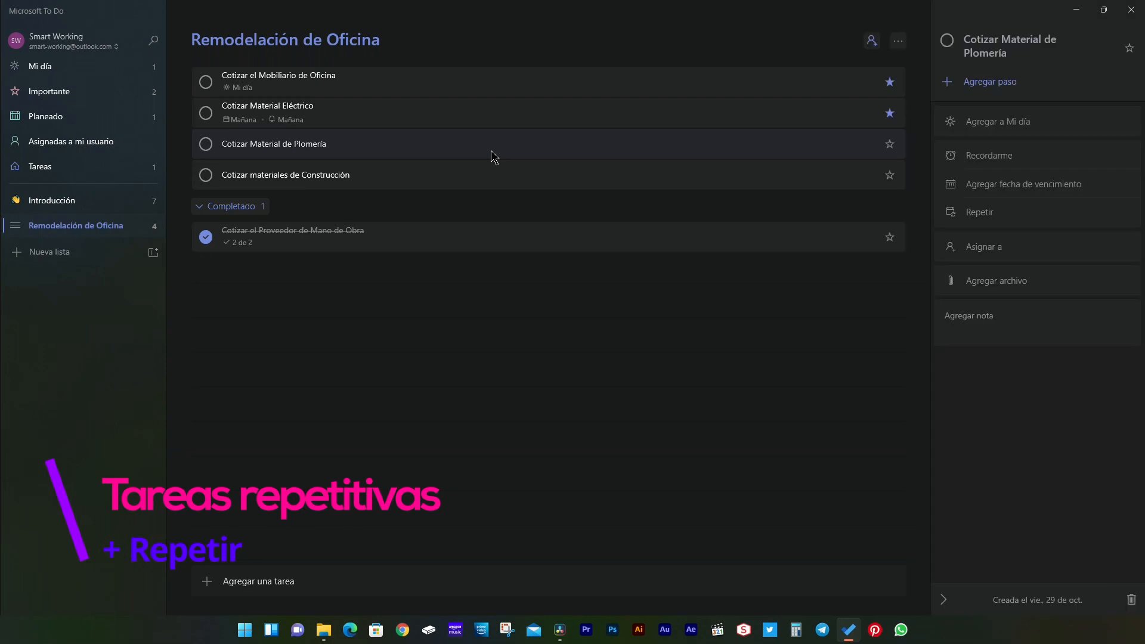
click(966, 214)
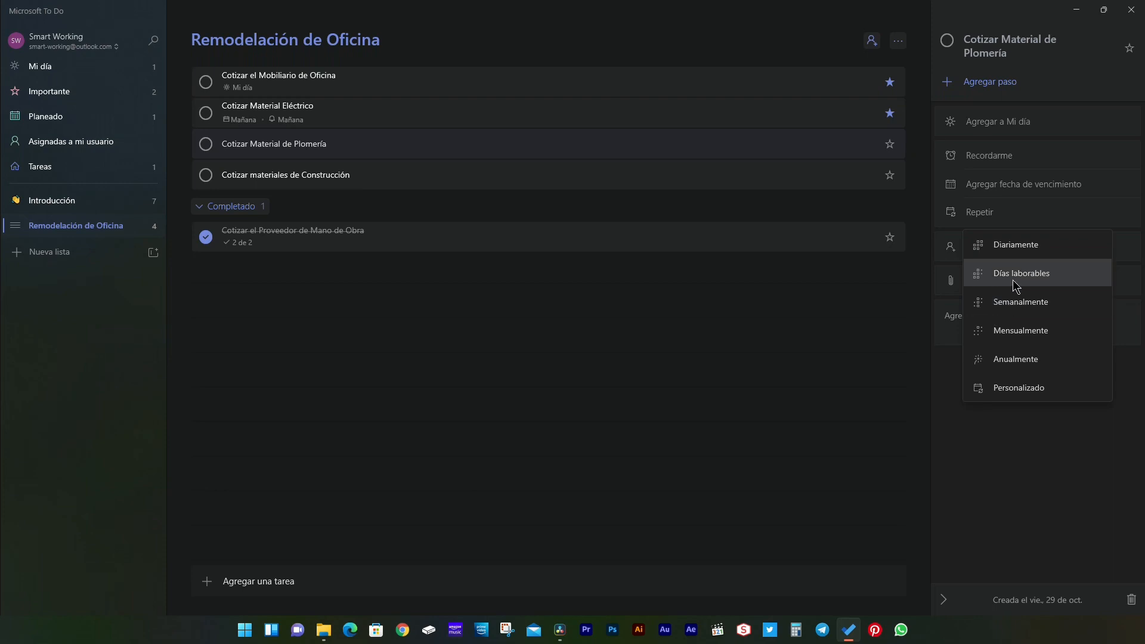
click(1016, 301)
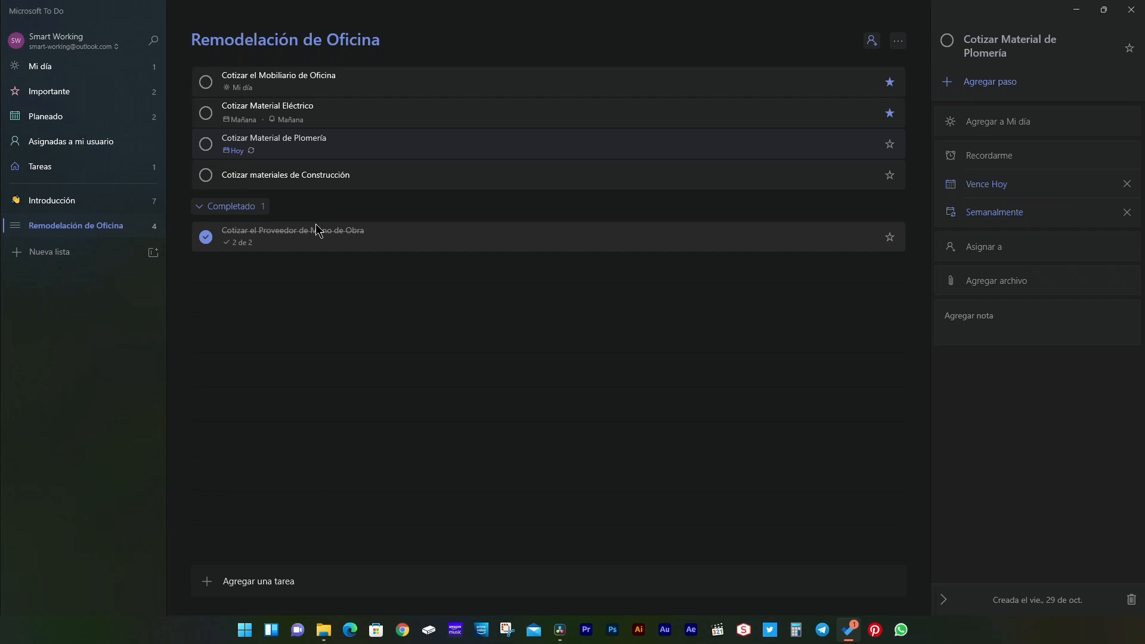
click(1018, 212)
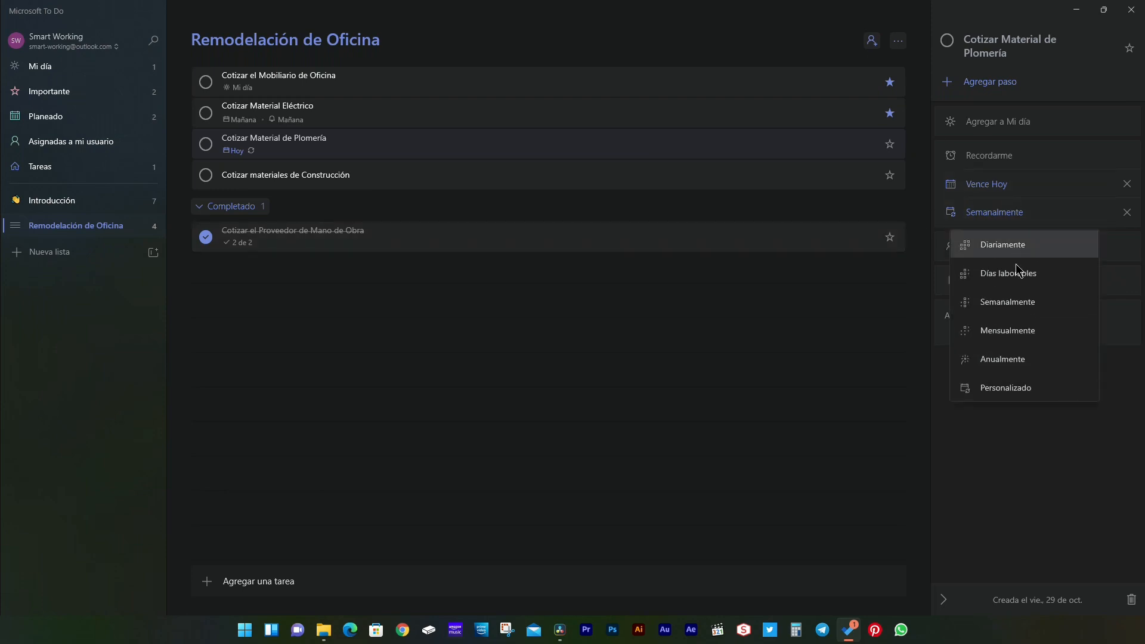
click(1010, 330)
click(1023, 223)
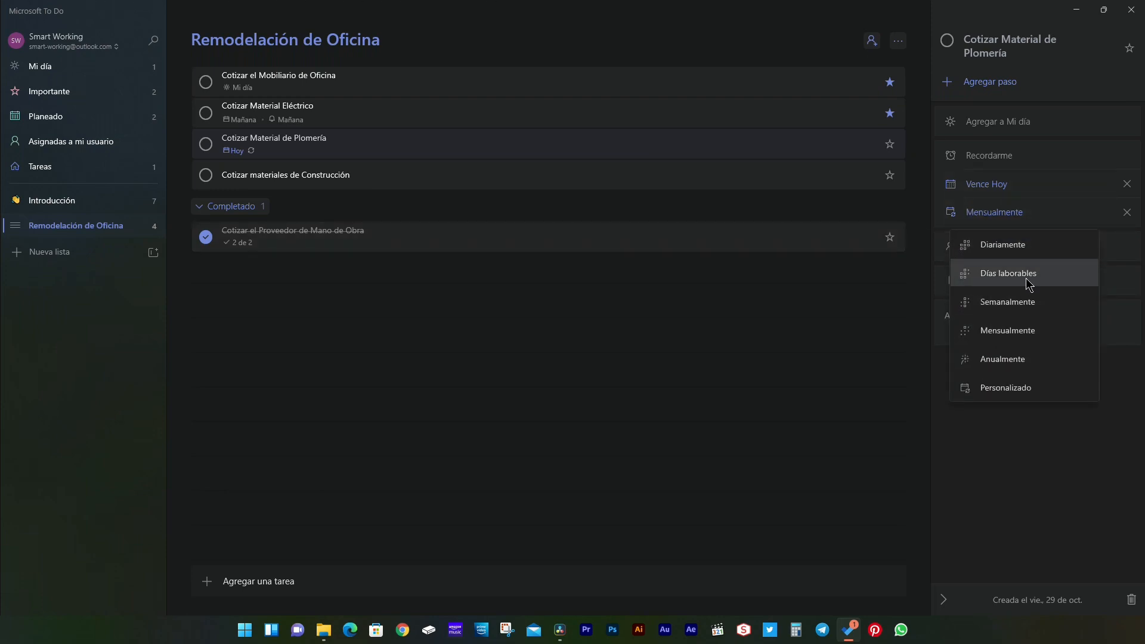
click(1030, 283)
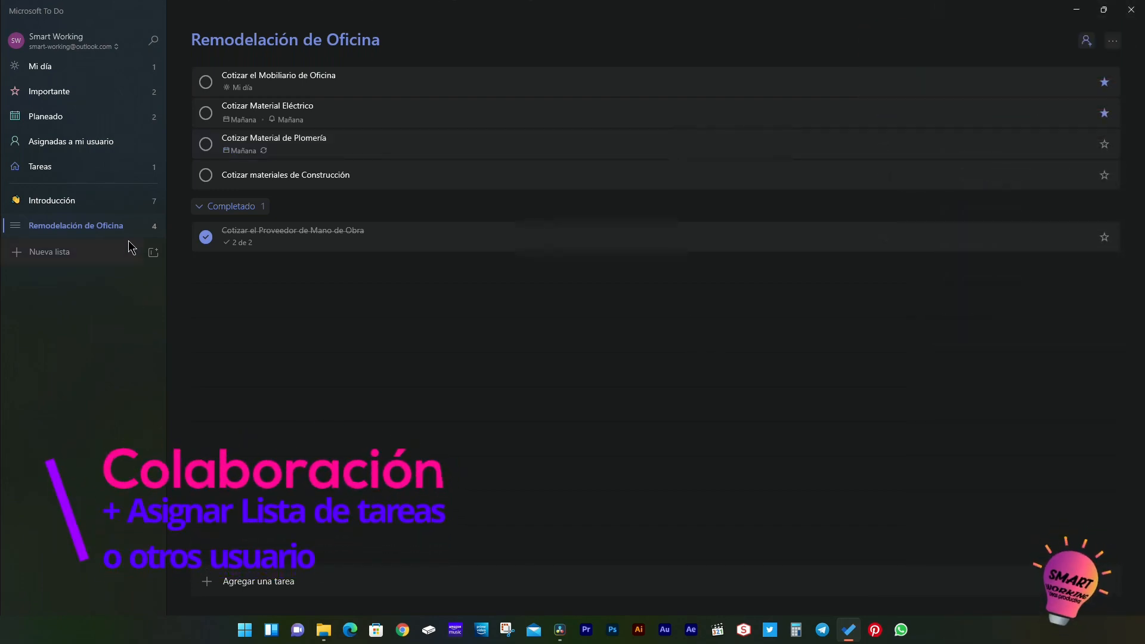
Step: View the sharing options of the Remodelación de Oficina list and close them
right_click(128, 233)
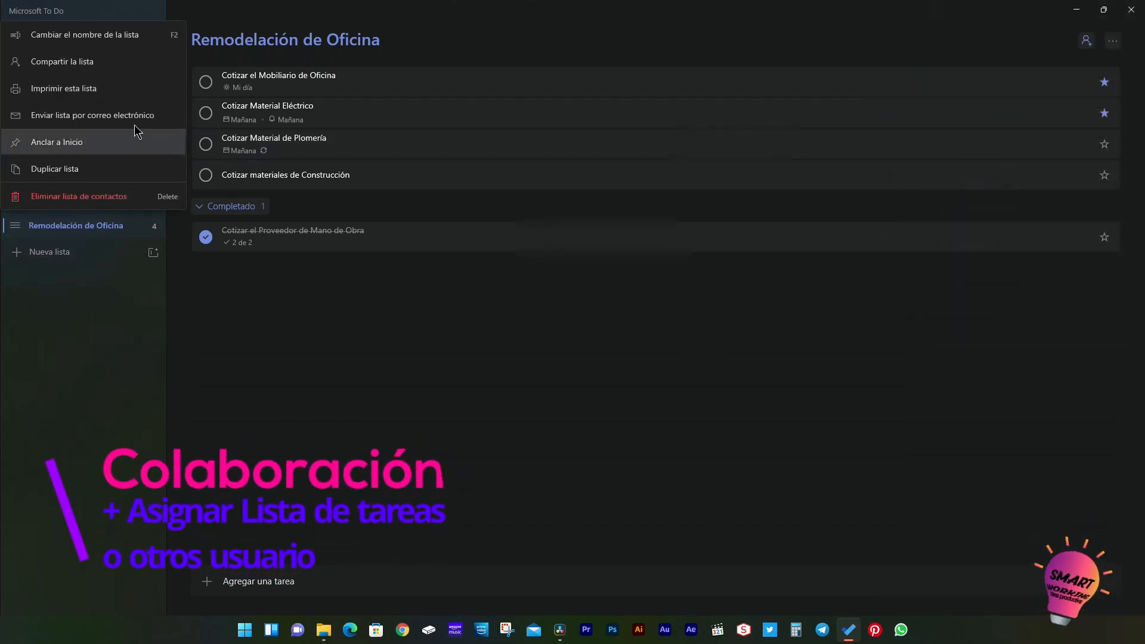
click(148, 71)
click(639, 411)
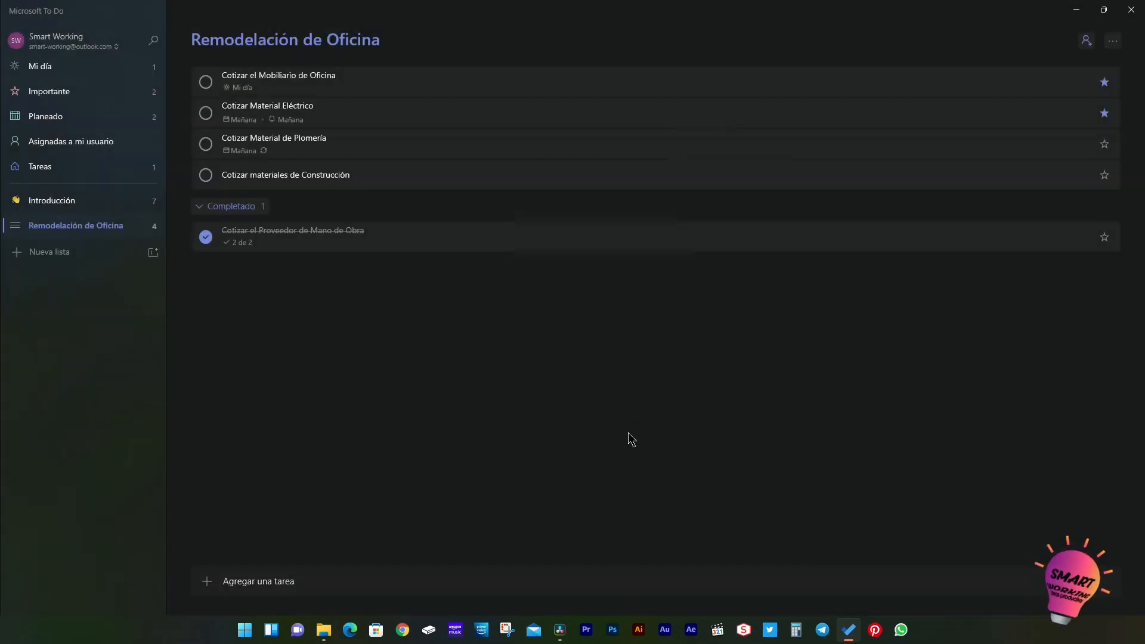
Step: Start assigning Cotizar el Mobiliario de Oficina, create an invitation link for the list, and e-mail it to a contact through Correo
click(522, 90)
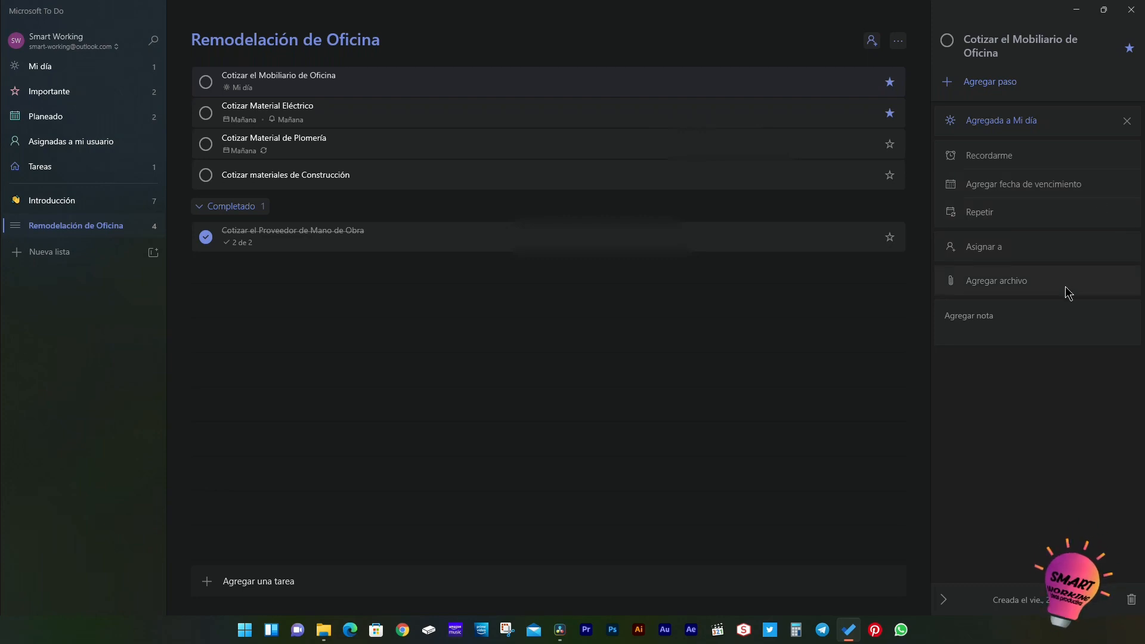
click(1067, 241)
click(618, 353)
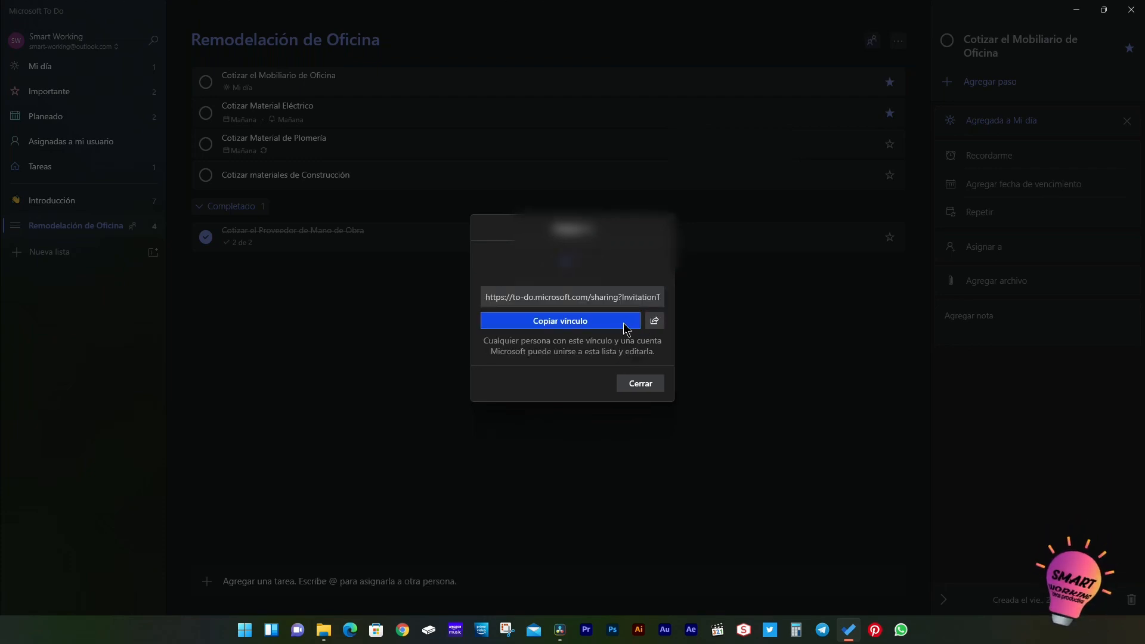
click(654, 321)
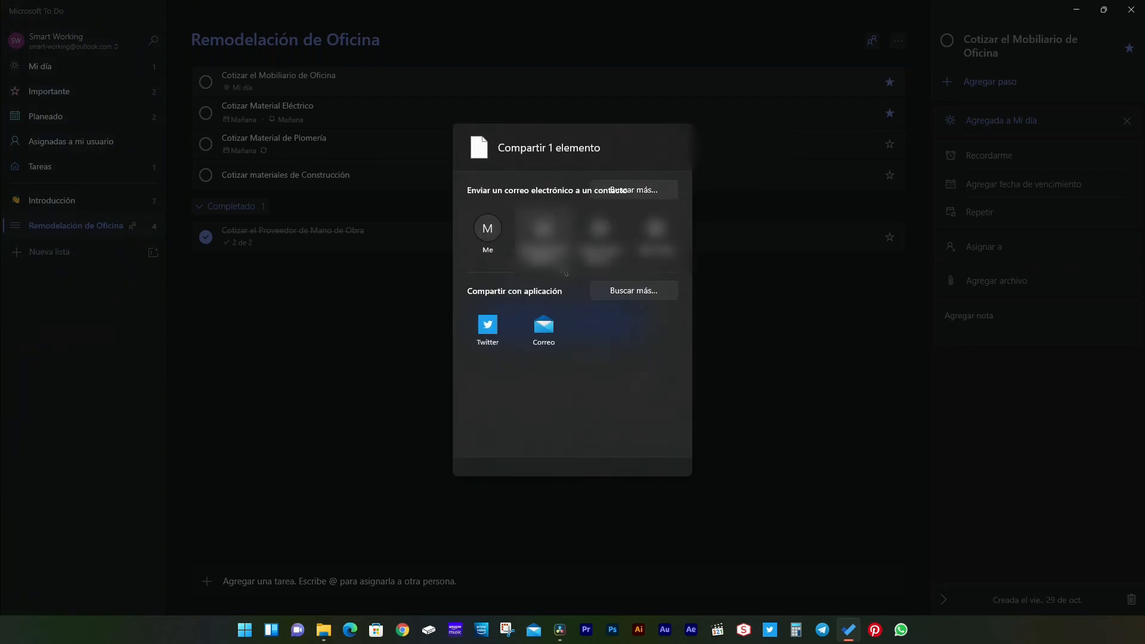
click(565, 271)
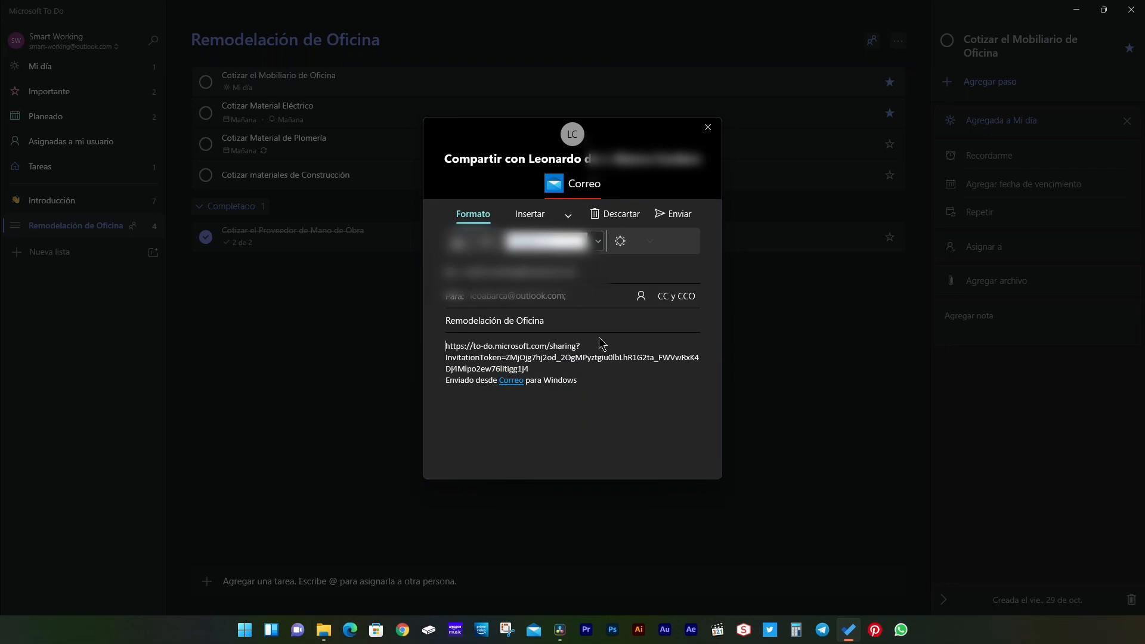
click(680, 220)
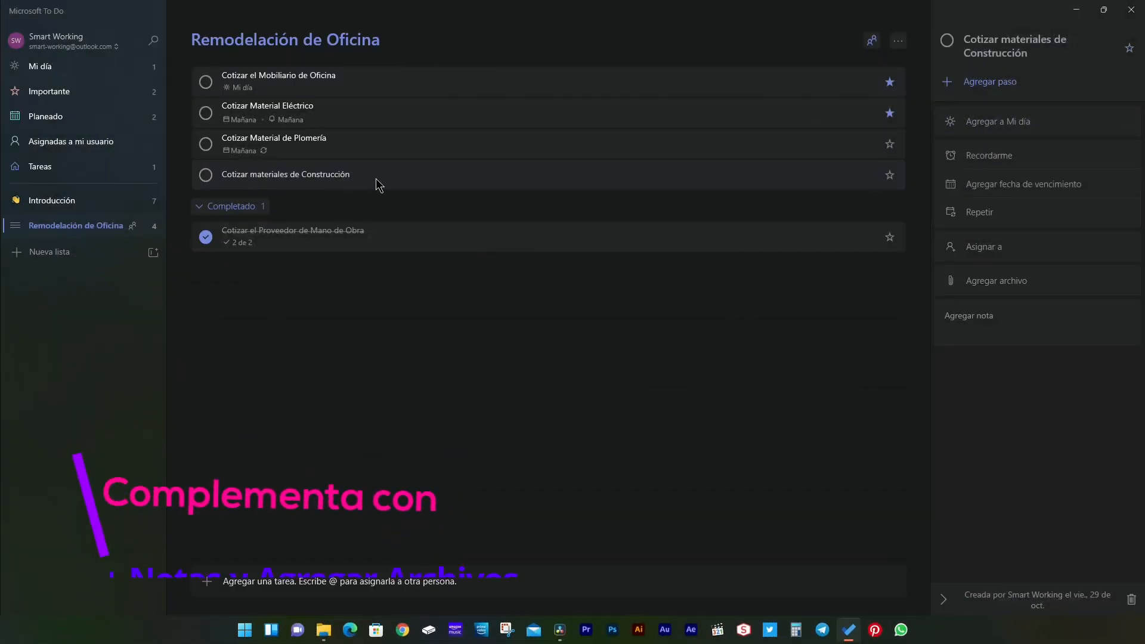
Step: Attach the Agree HTML file from the Imágenes folder to the task Cotizar materiales de Construcción
click(375, 179)
click(376, 179)
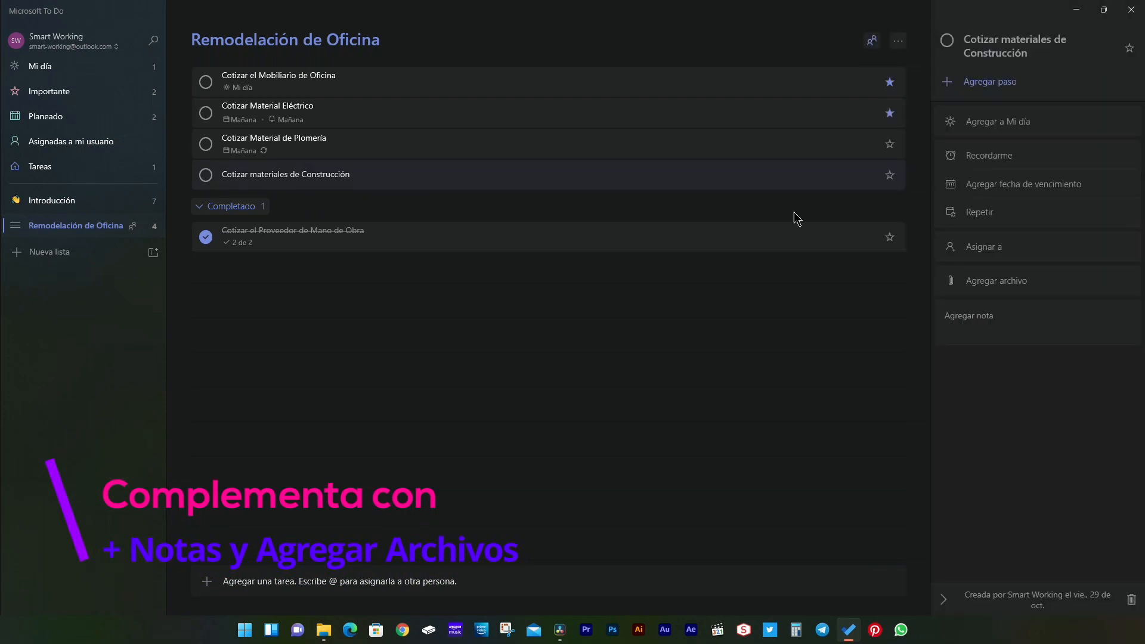
click(967, 288)
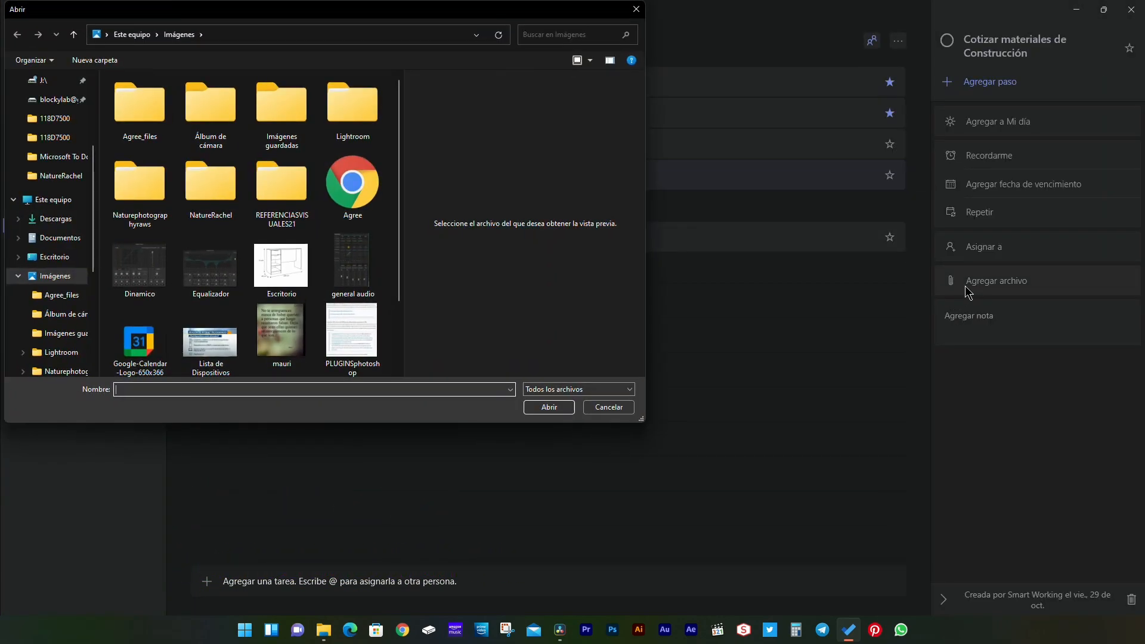
double_click(352, 185)
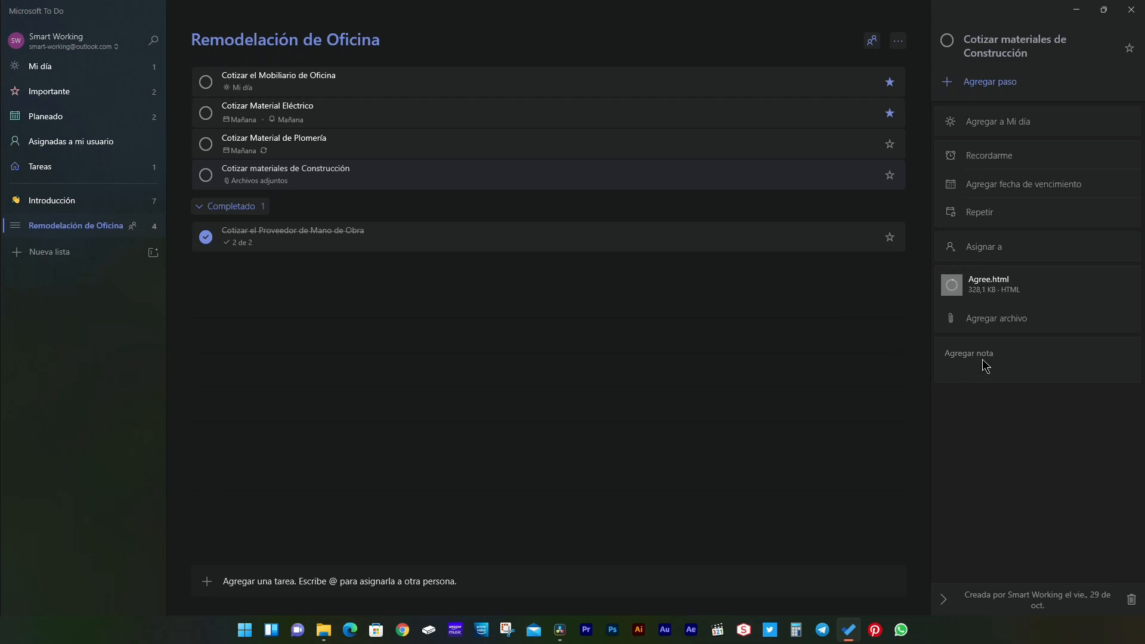
Step: Add the note "Toma en cuenta la información que te adjunto" to Cotizar materiales de Construcción
click(976, 353)
text(Toma encuenta la información que te adjunto)
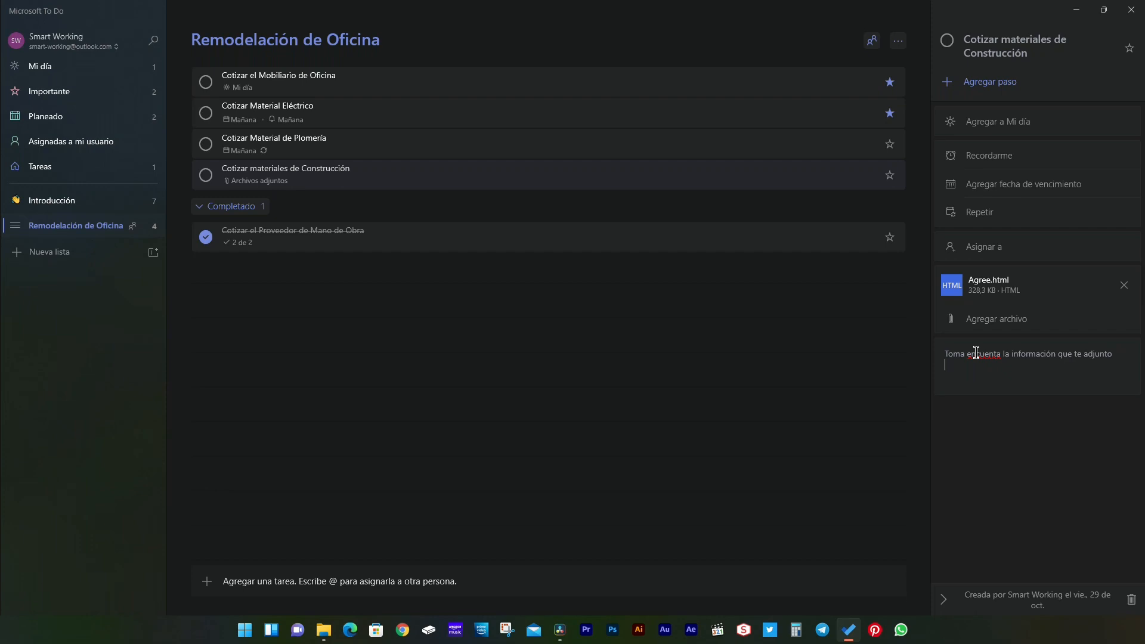
click(976, 354)
click(924, 368)
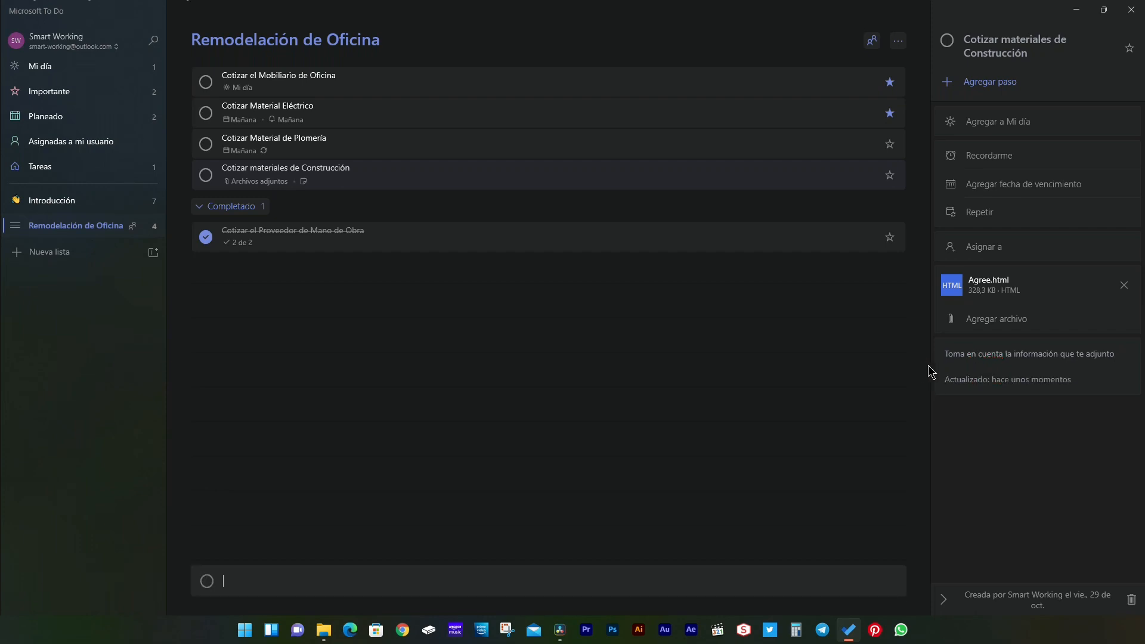